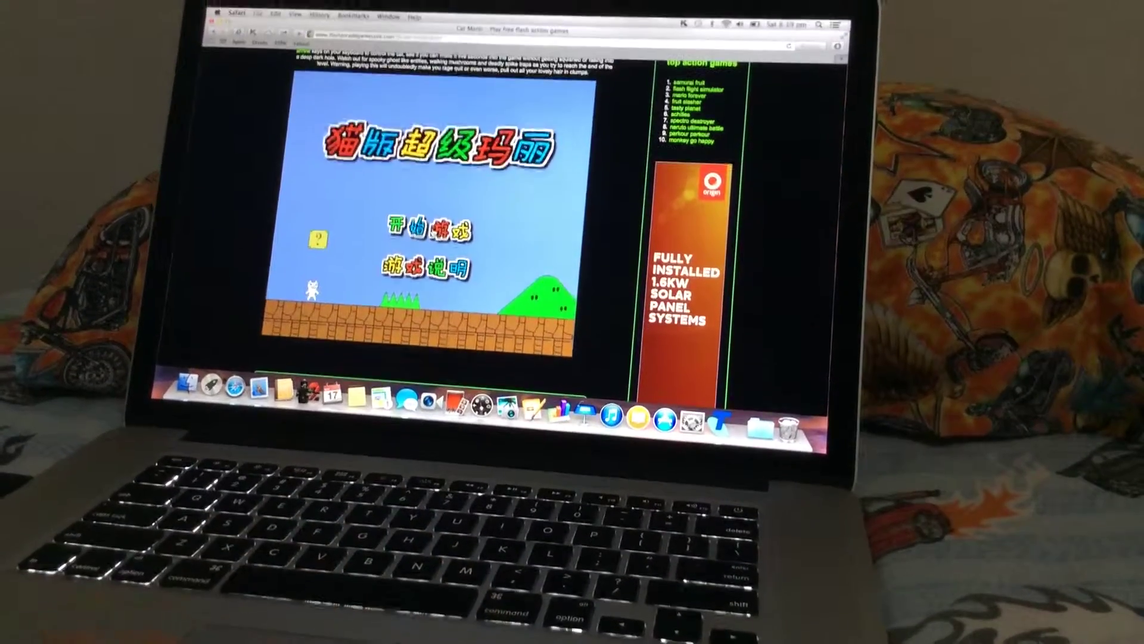
# Step: Start the first level and jump the cat rightward toward the question block
pyautogui.click(348, 154)
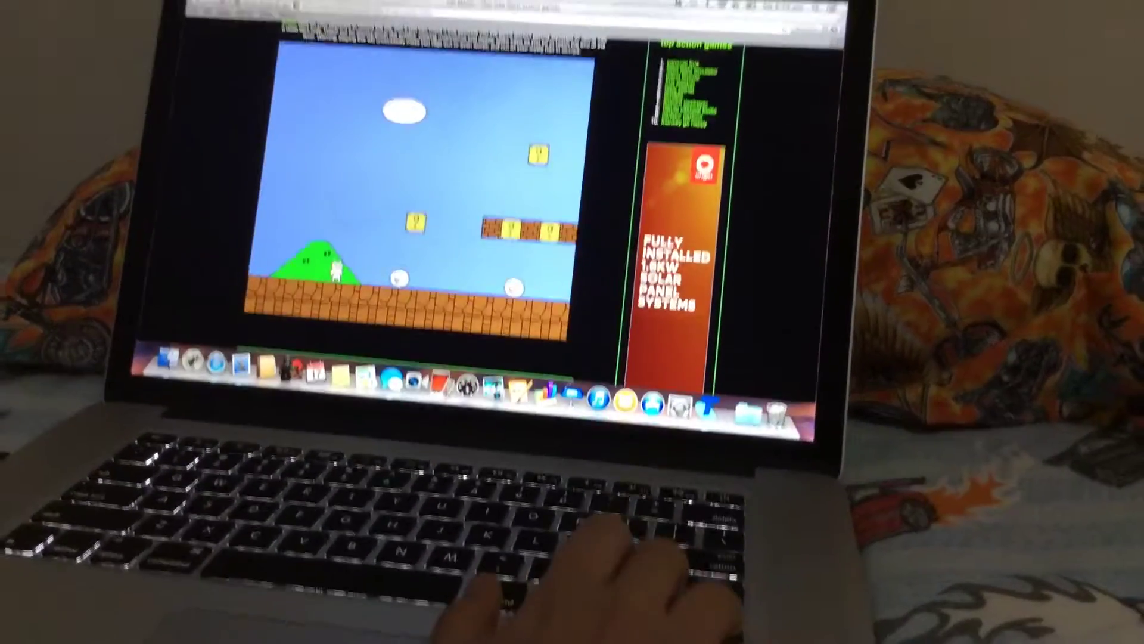
pyautogui.press('Right')
pyautogui.press('Up')
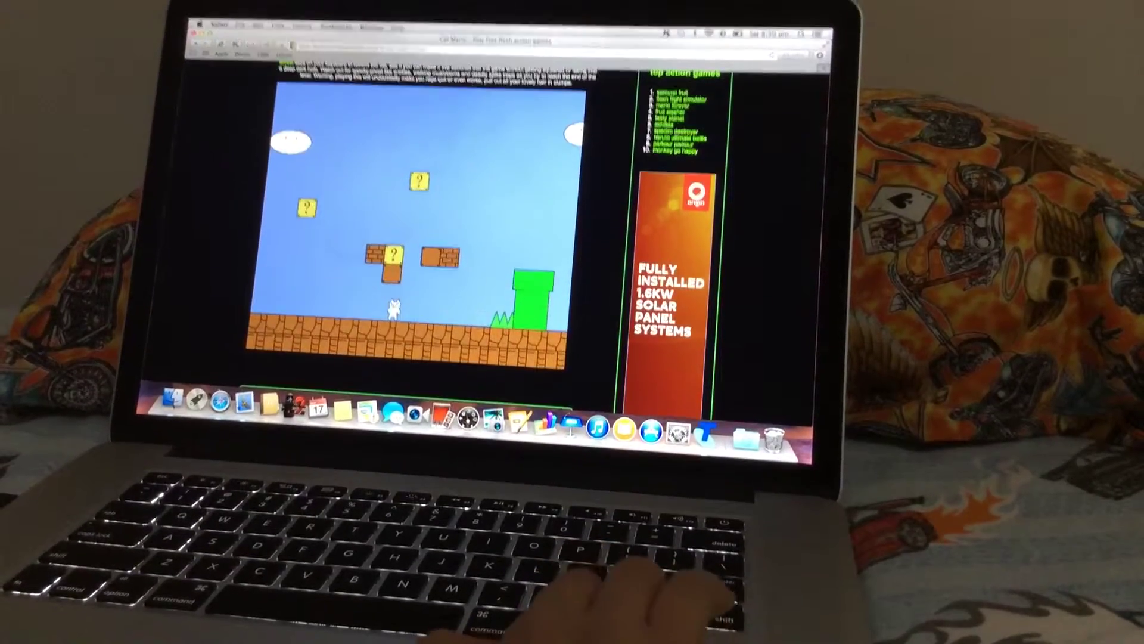
pyautogui.press('Up')
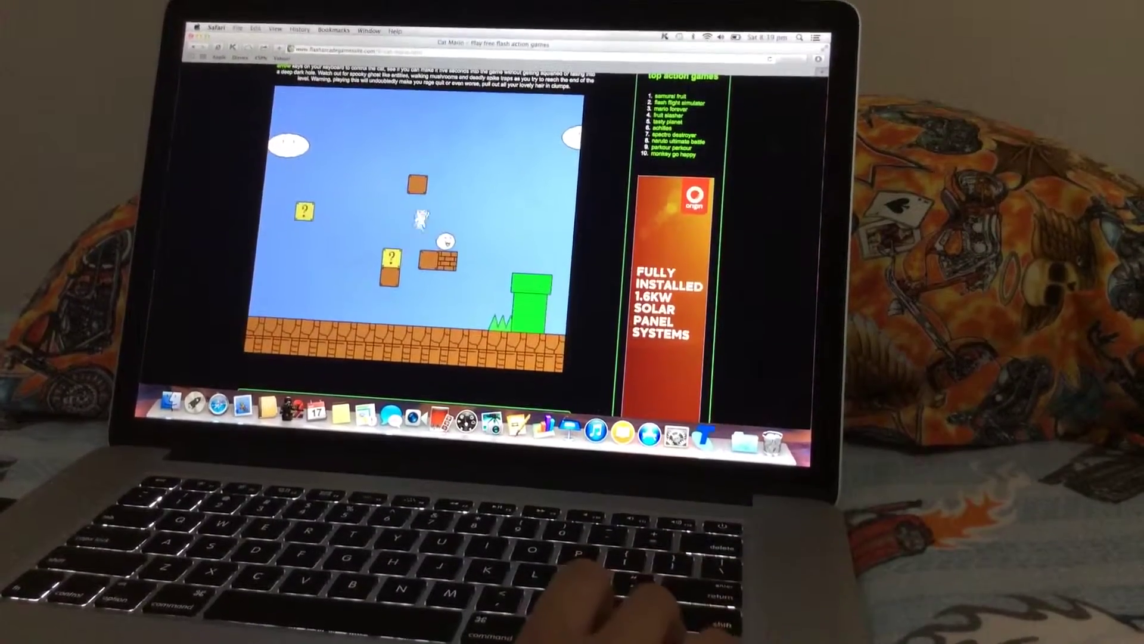
# Step: Run the cat toward the green pipe, dropping near the spikes, then jump high over it
pyautogui.press('Right')
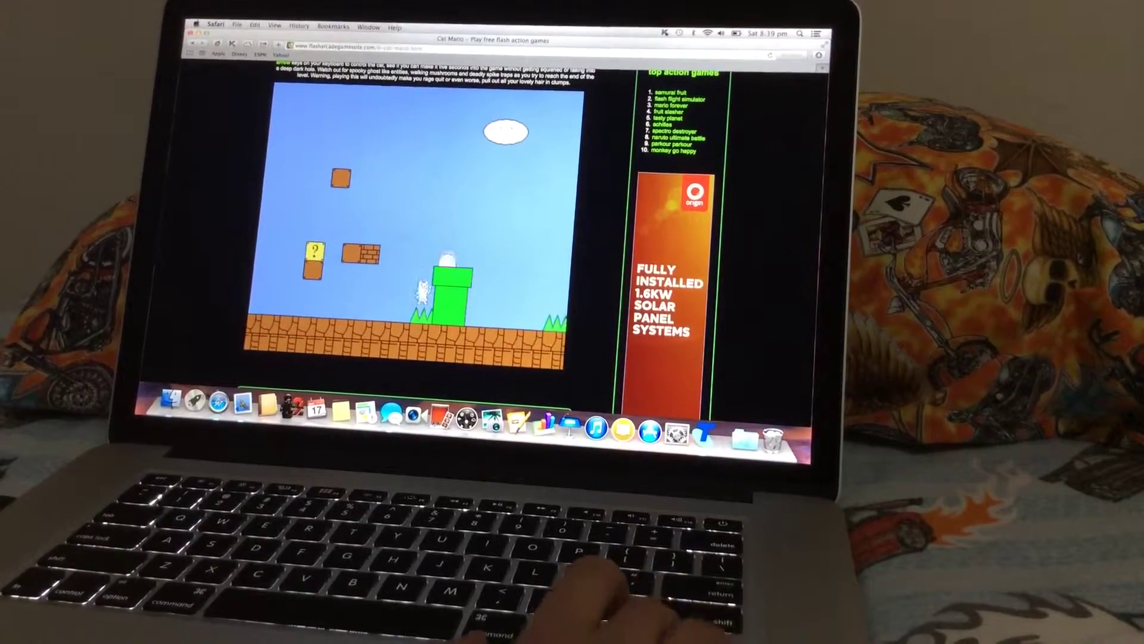
pyautogui.press('Up')
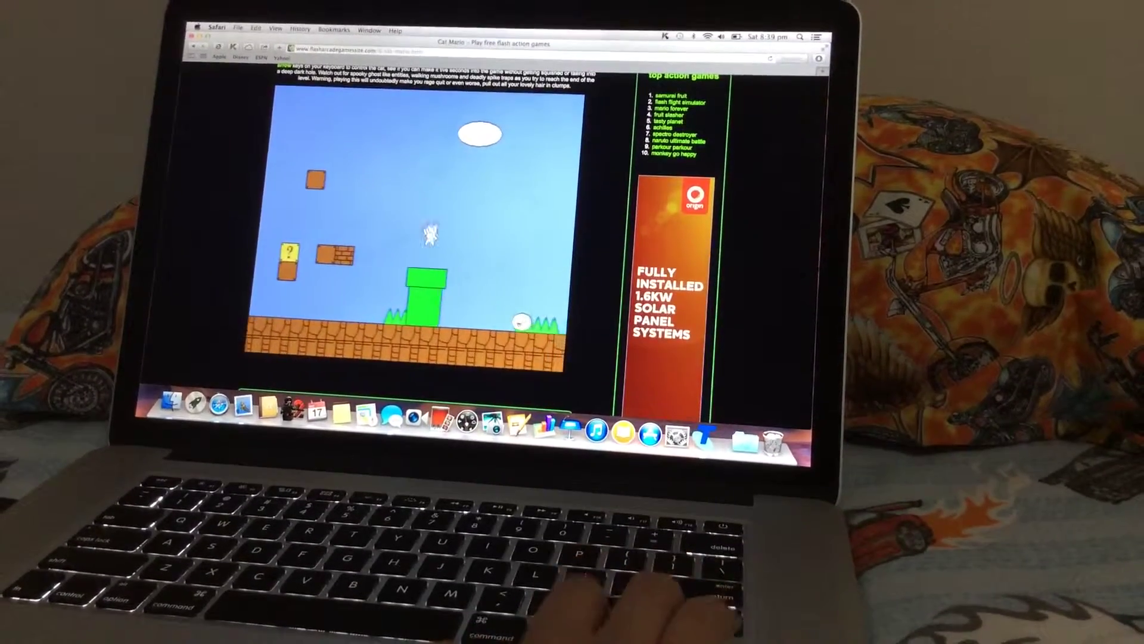
pyautogui.press('Right')
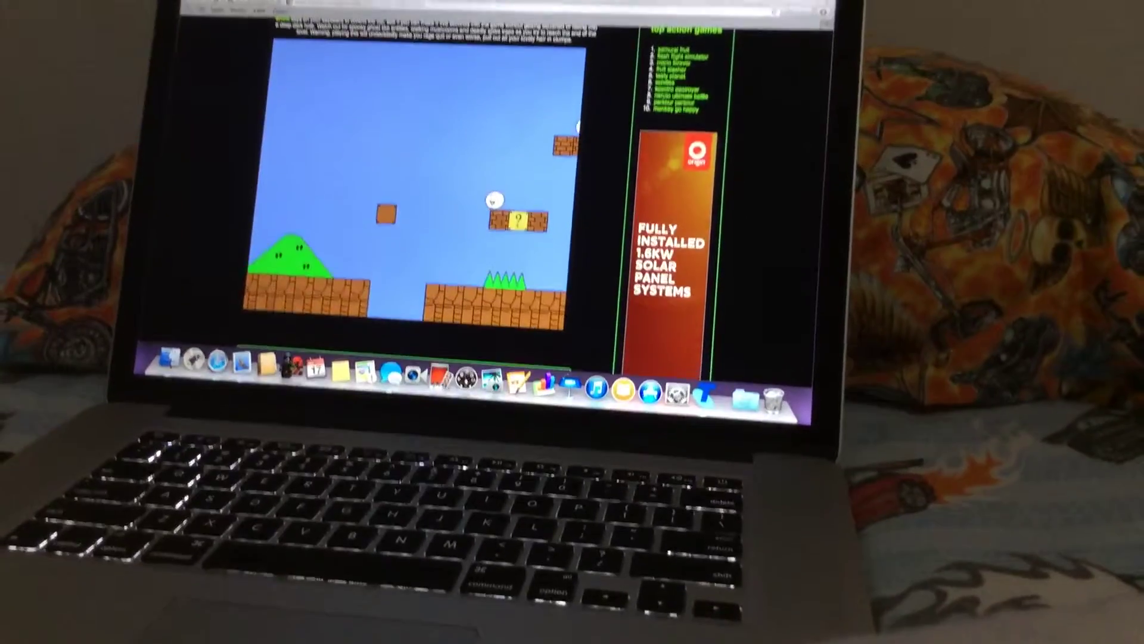
pyautogui.press('Left')
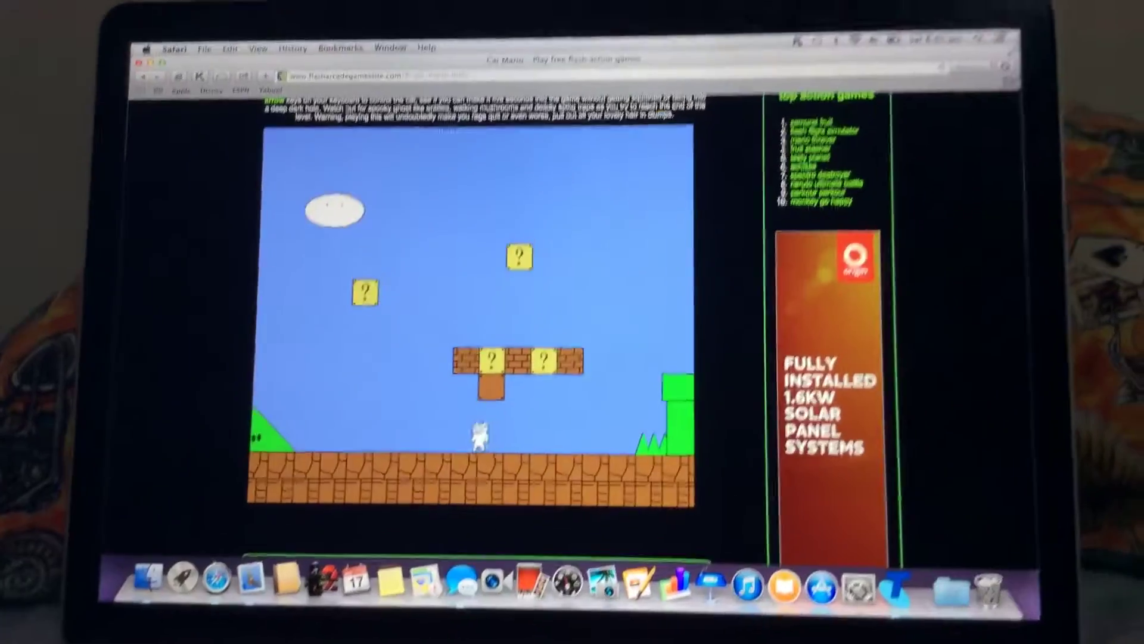
pyautogui.press('Right')
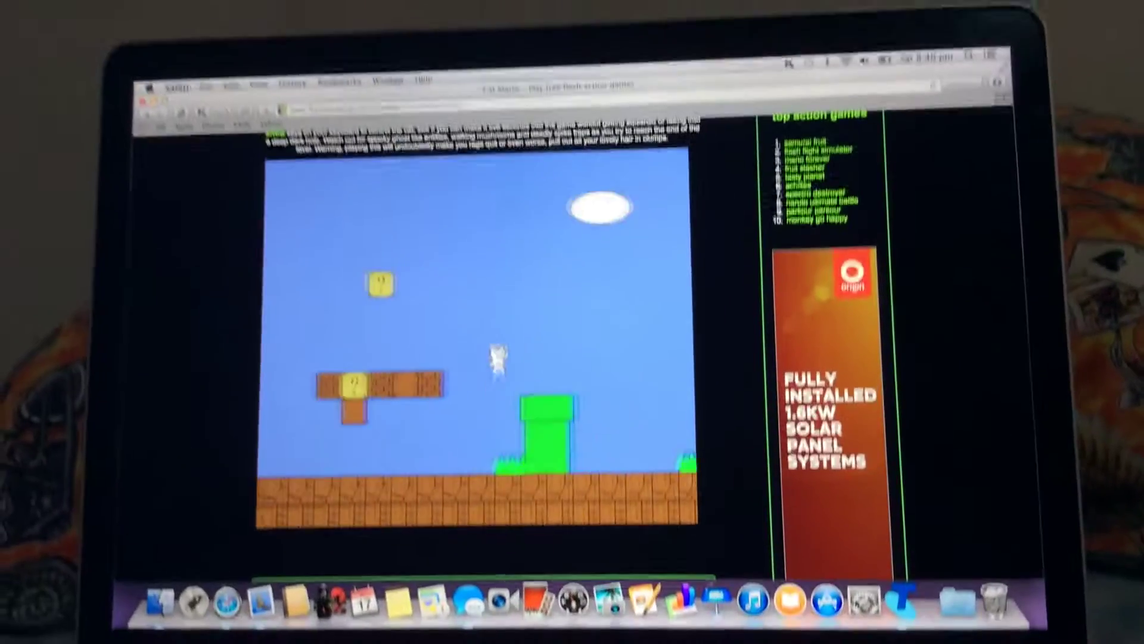
pyautogui.press('Up')
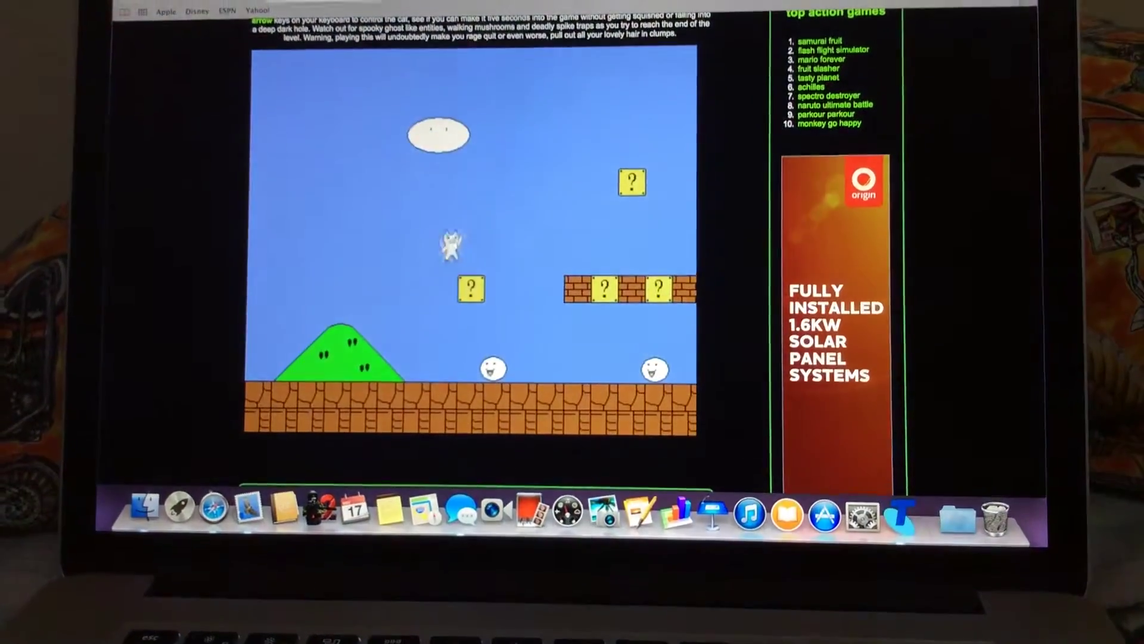
# Step: Run the cat along the ground, jumping near the pipe and into the question block
pyautogui.press('Right')
pyautogui.press('Right')
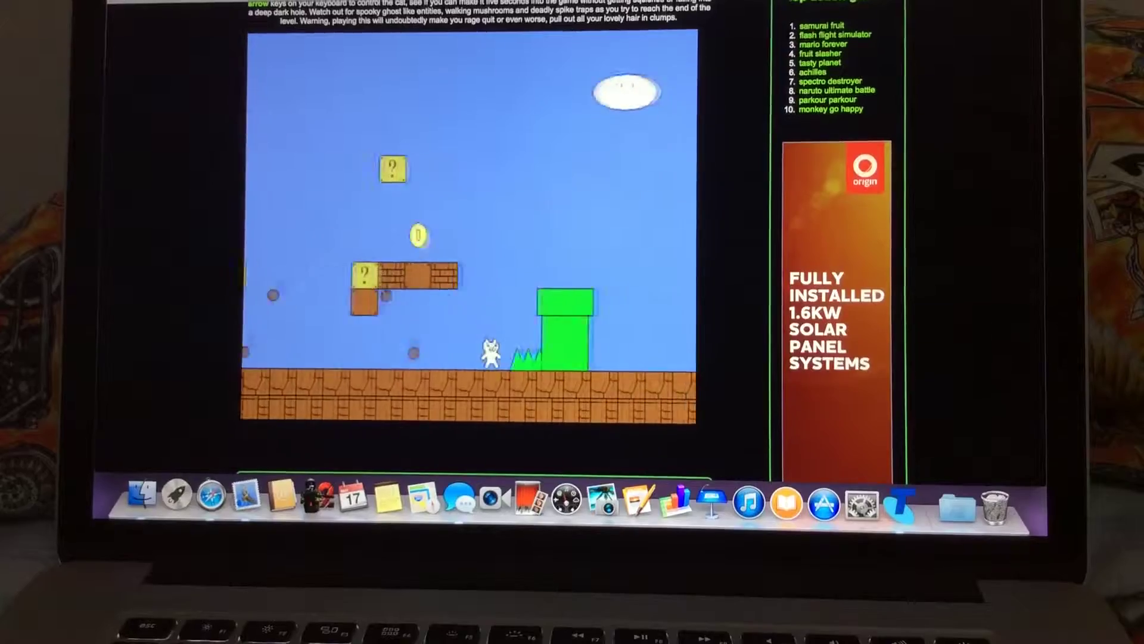
pyautogui.press('Up')
pyautogui.press('Up')
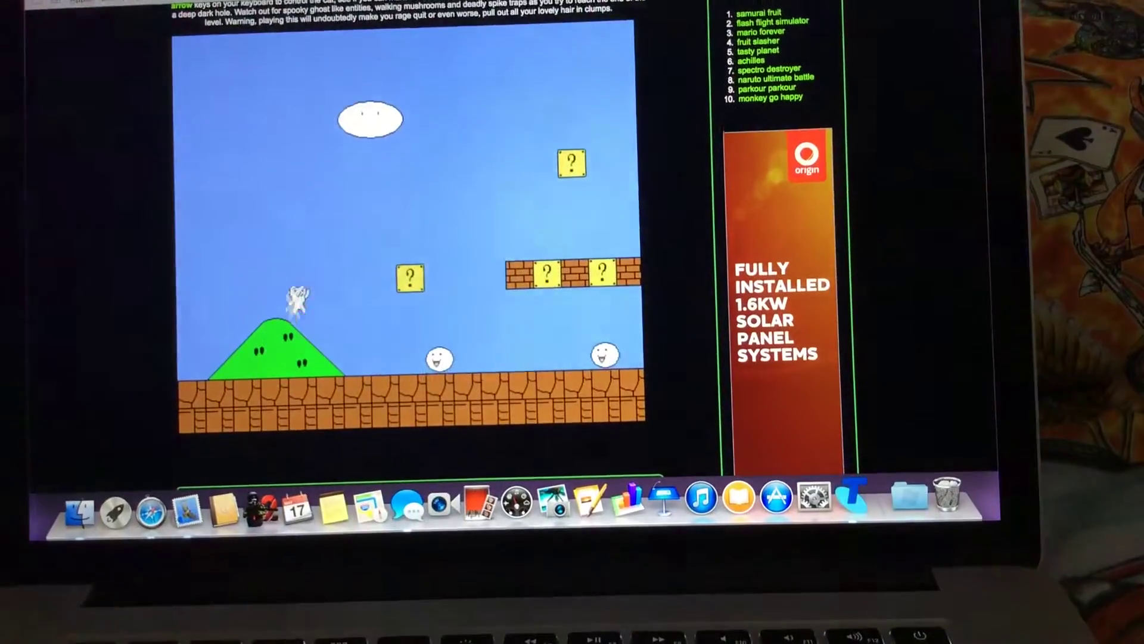
pyautogui.press('Right')
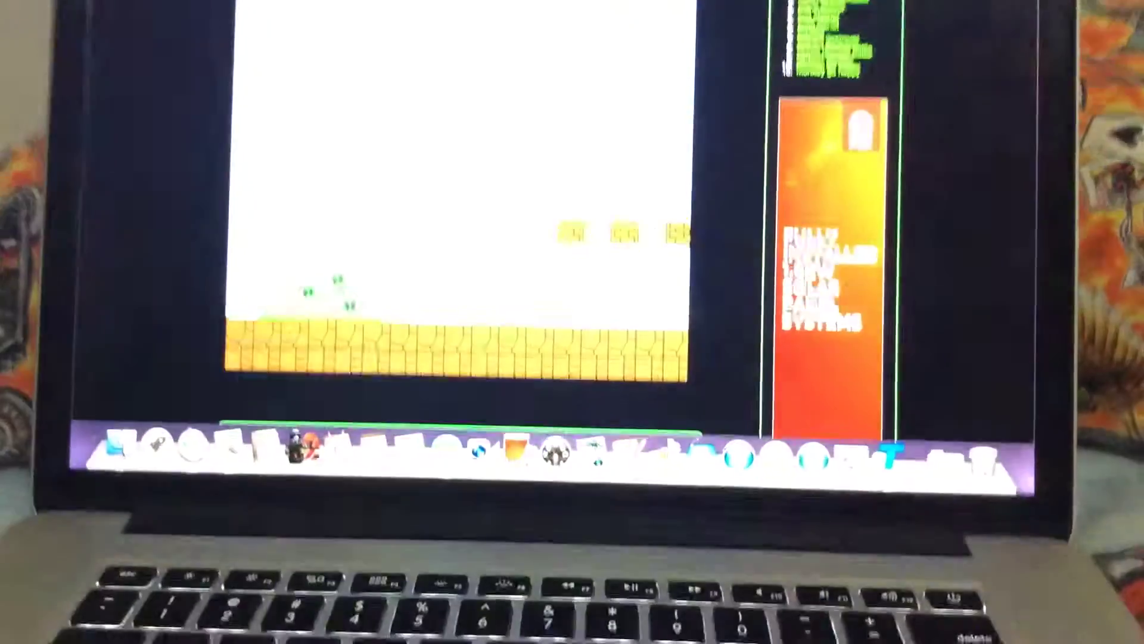
pyautogui.press('Up')
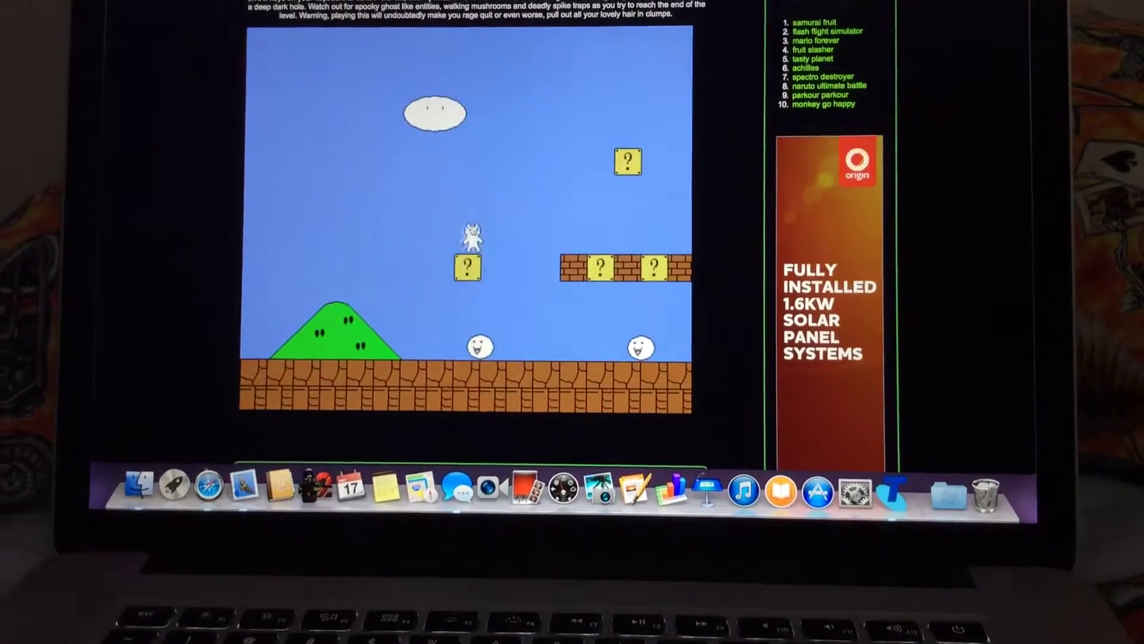
# Step: Jump the cat over the pipe and keep running right across the level
pyautogui.press('Right')
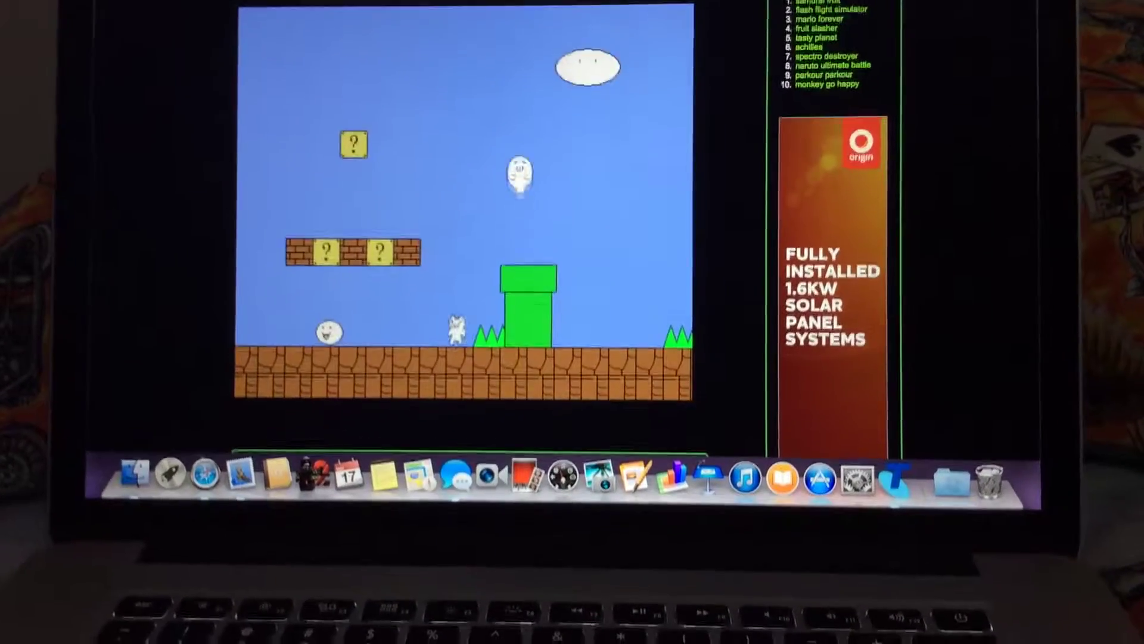
pyautogui.press('Up')
pyautogui.press('Right')
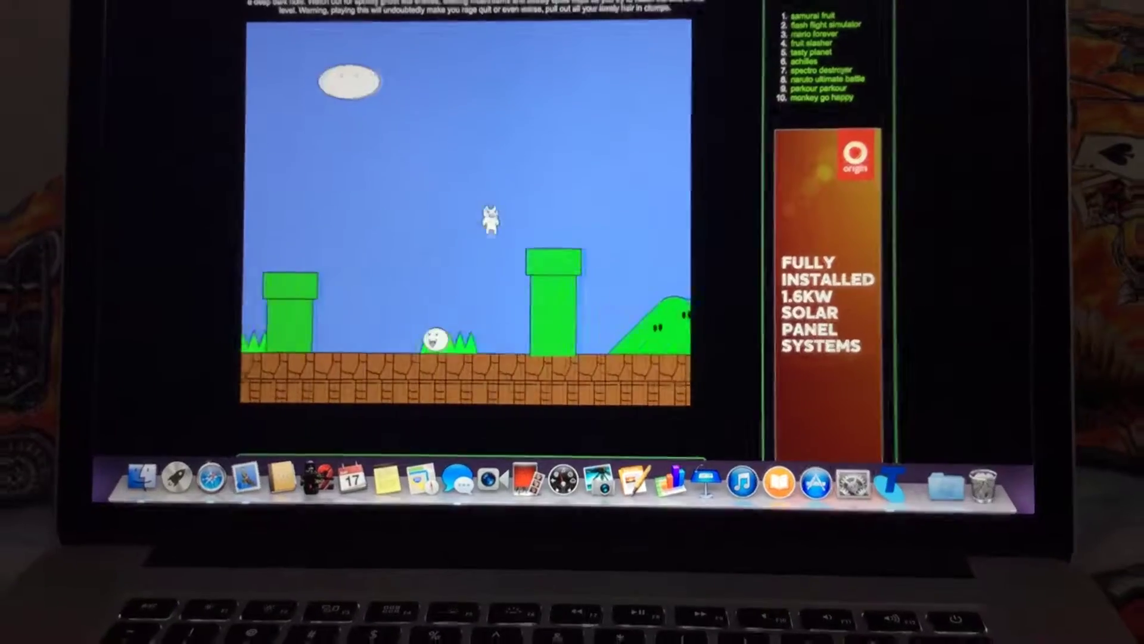
pyautogui.press('Right')
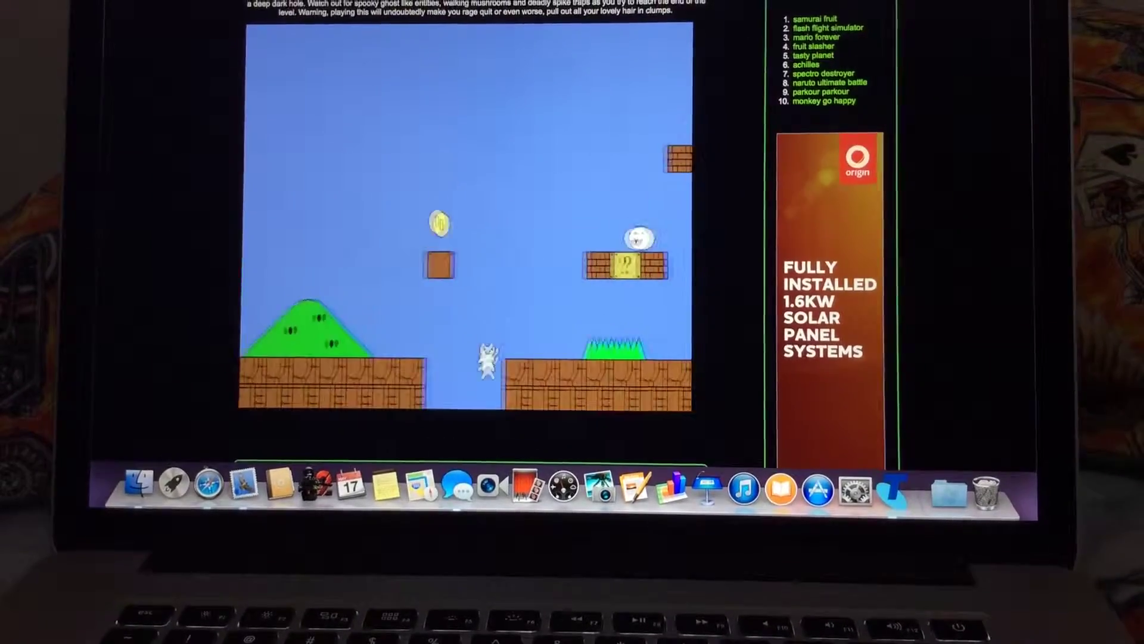
# Step: Bring up and dismiss the Flash Player menu, then run the cat under the block row
pyautogui.rightClick(351, 166)
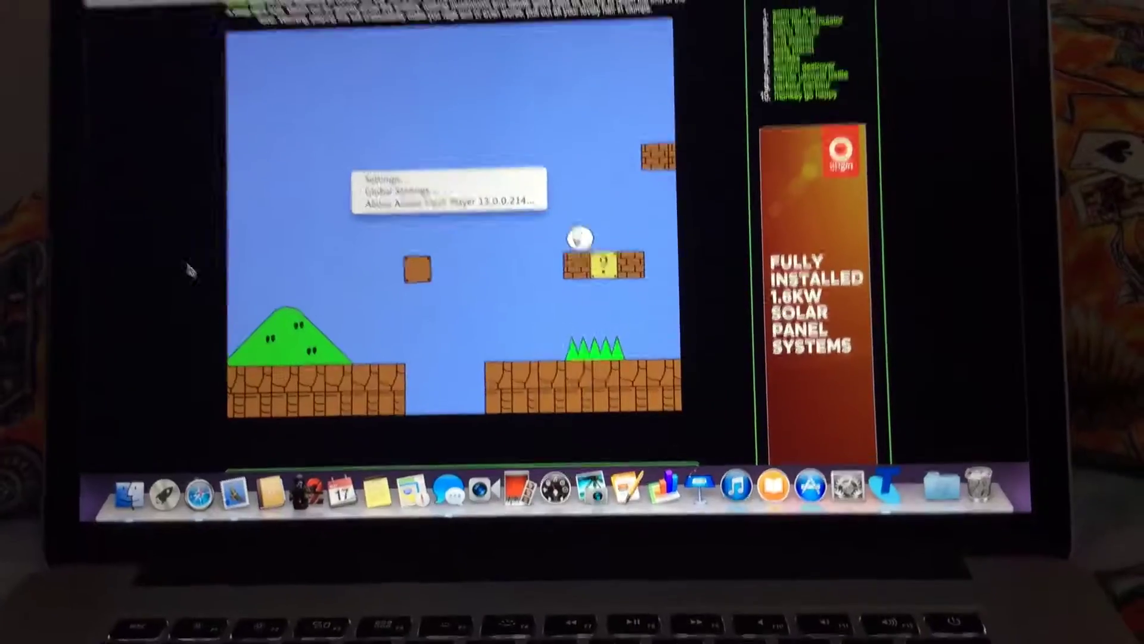
pyautogui.click(576, 335)
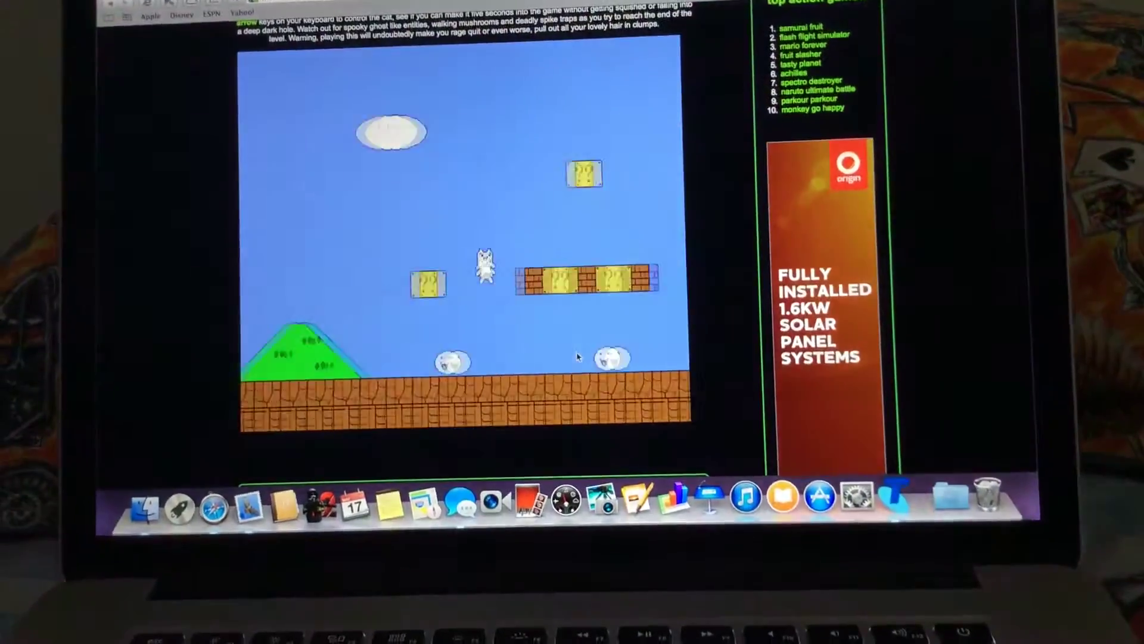
pyautogui.press('Right')
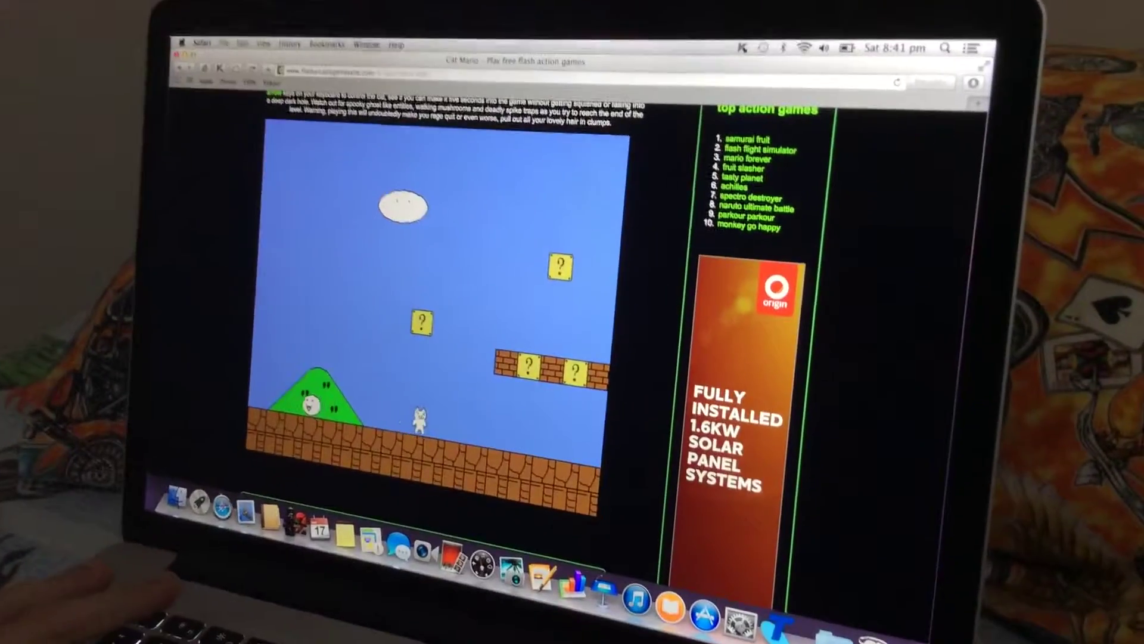
# Step: Bump the question block from below and jump the cat onto the brick platform
pyautogui.press('Up')
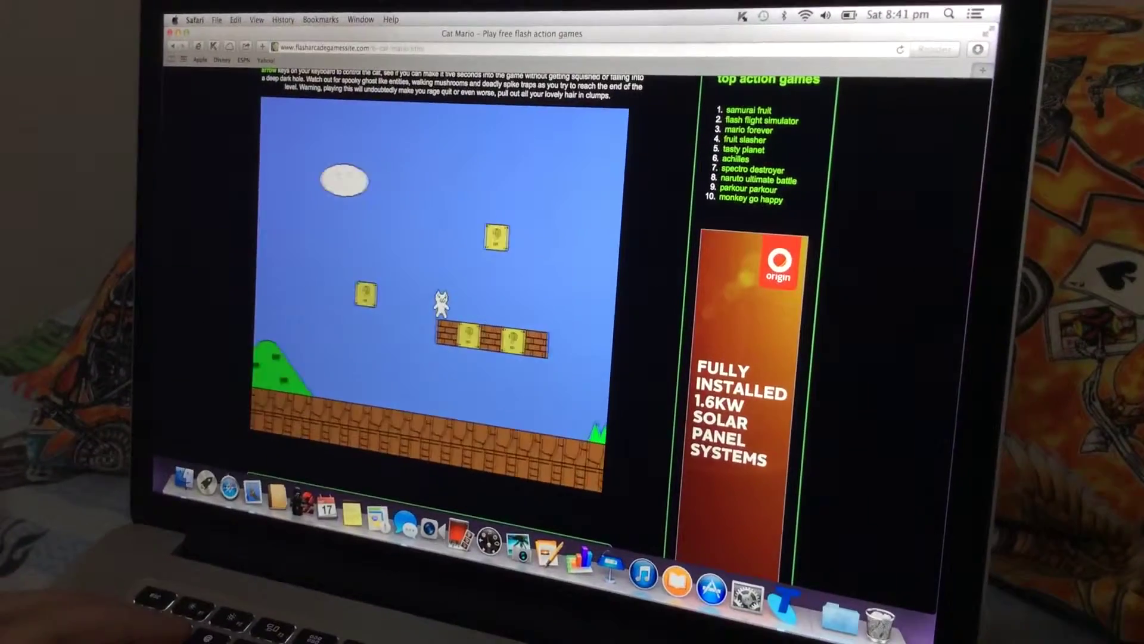
pyautogui.press('Up')
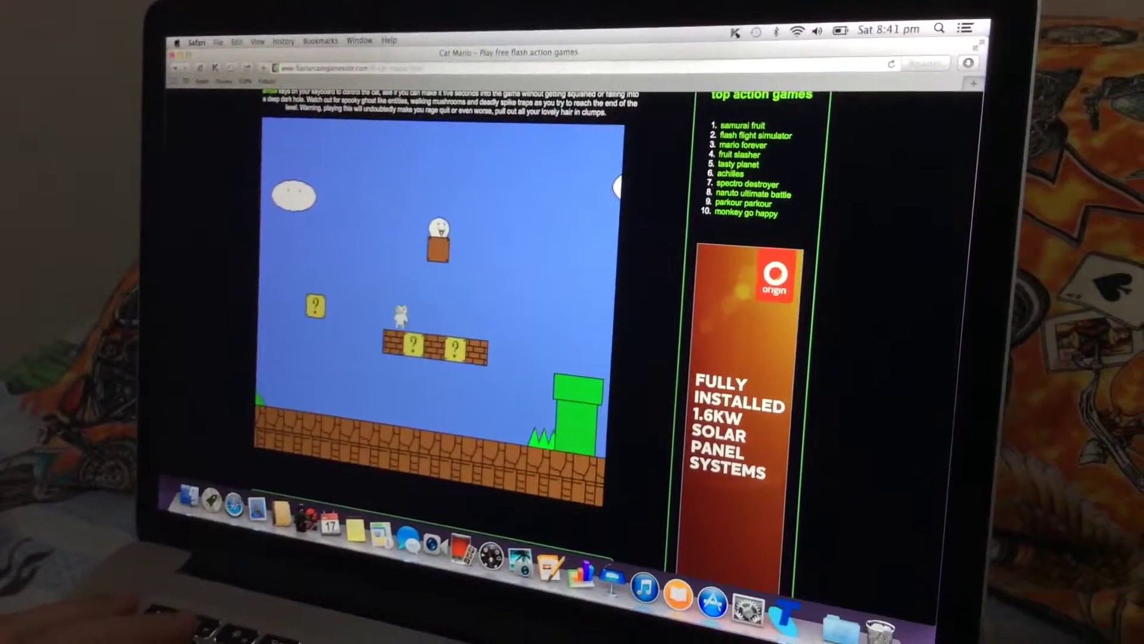
pyautogui.press('Right')
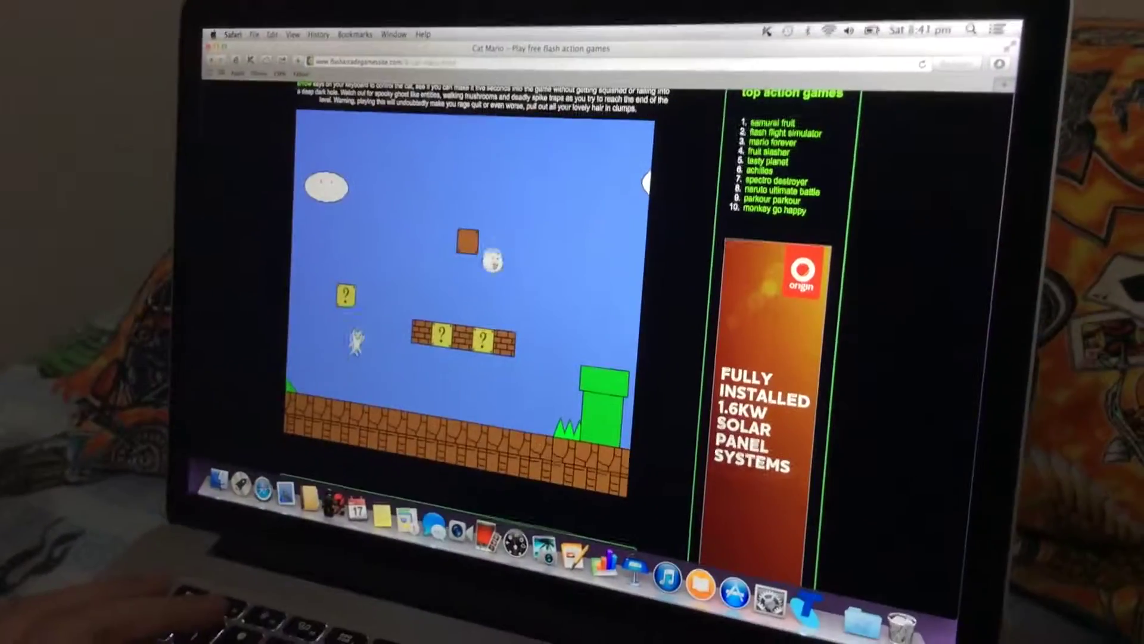
pyautogui.press('Up')
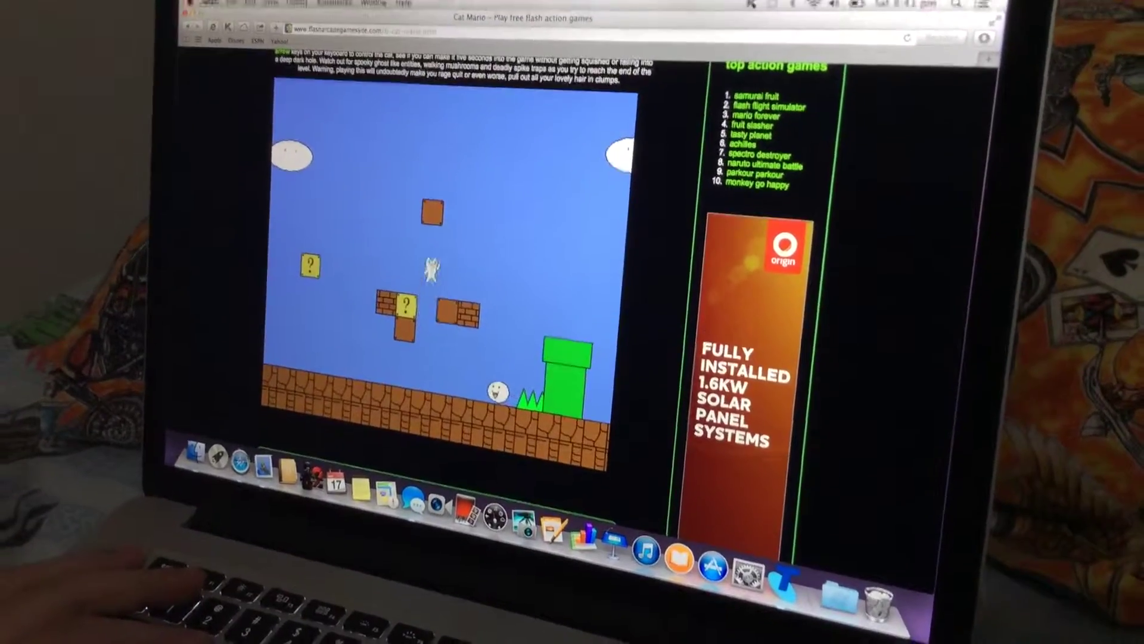
pyautogui.press('Up')
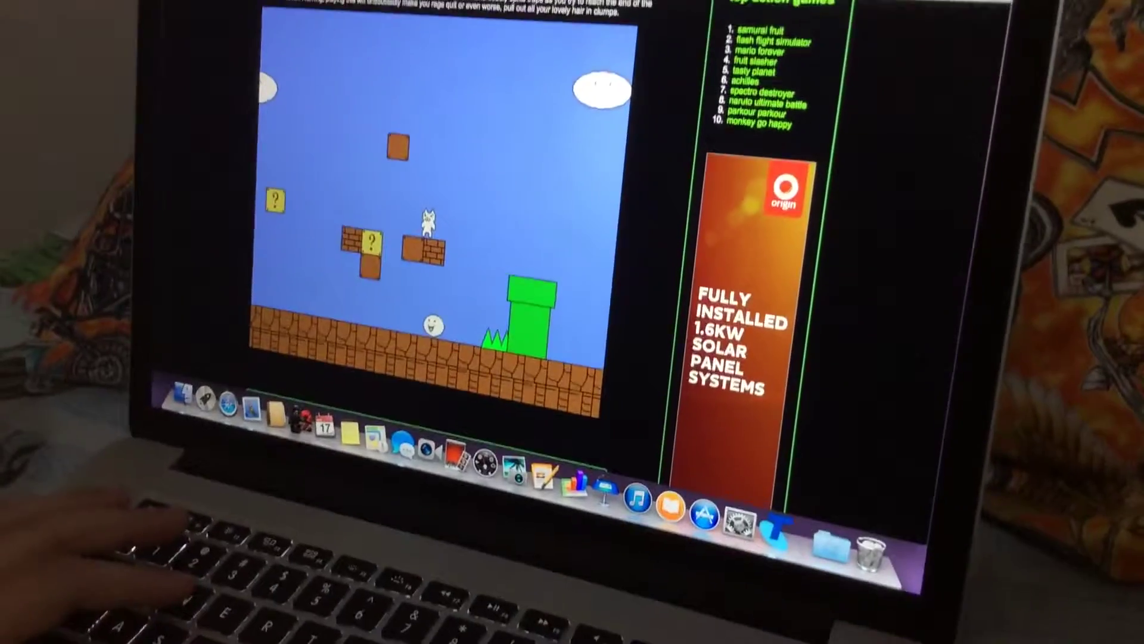
# Step: Jump the cat past the first green pipe and run it along the ground by the hill
pyautogui.press('Right')
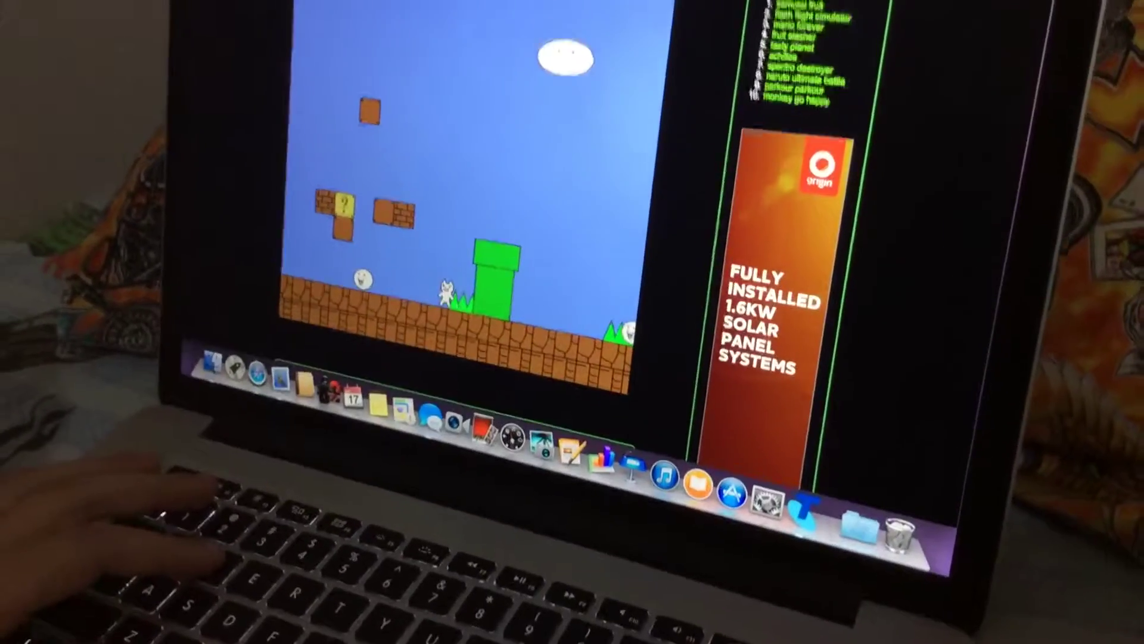
pyautogui.press('Right')
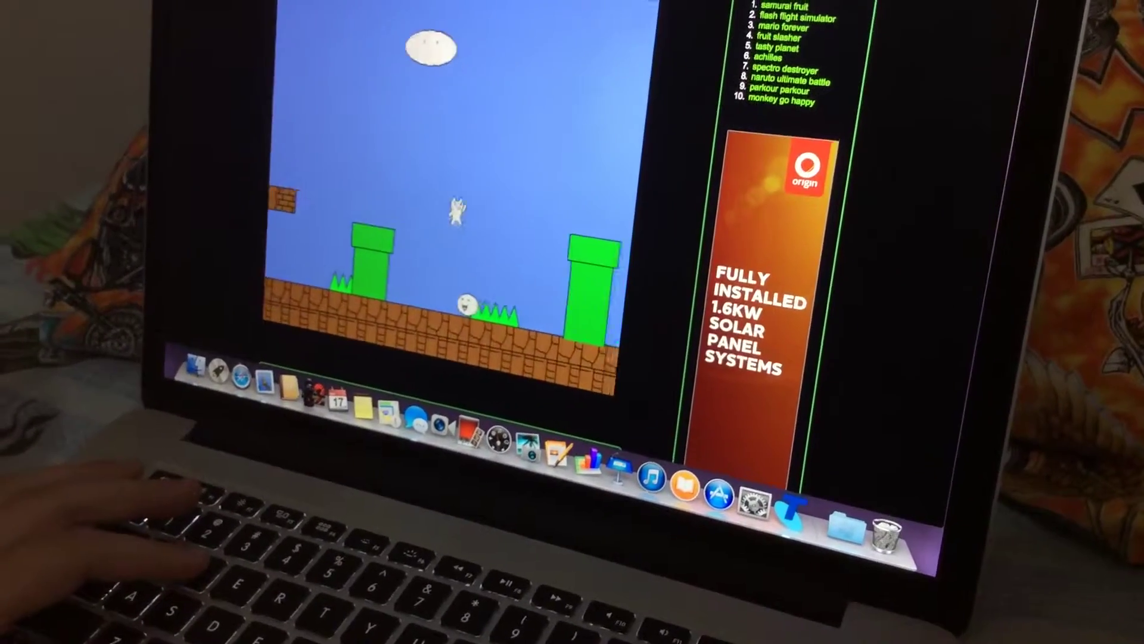
pyautogui.press('Right')
pyautogui.press('Up')
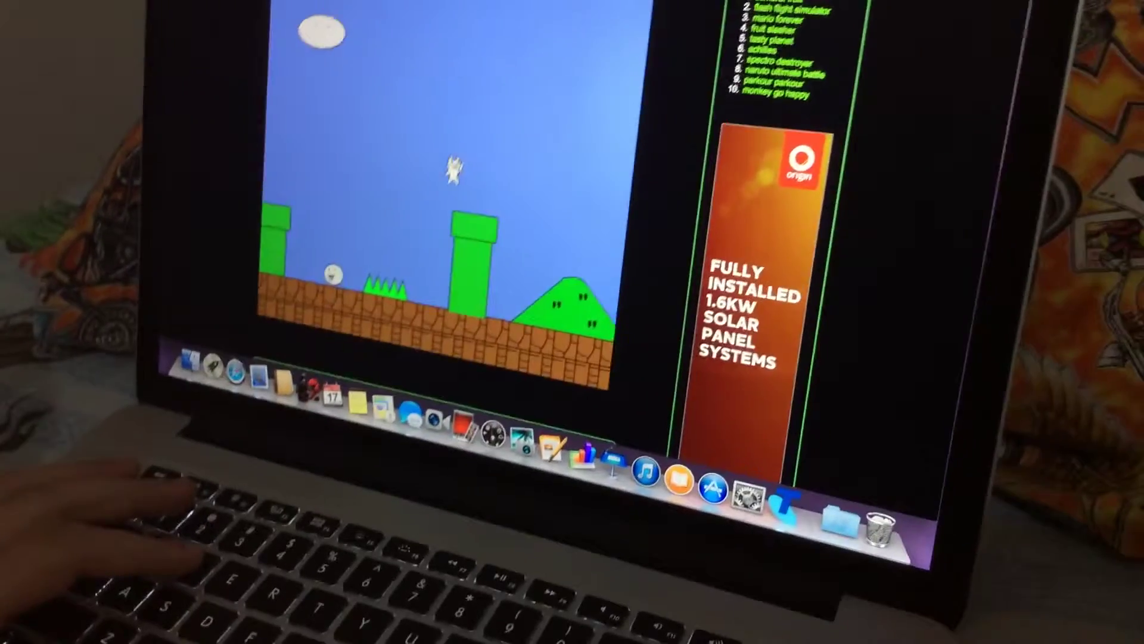
pyautogui.press('Right')
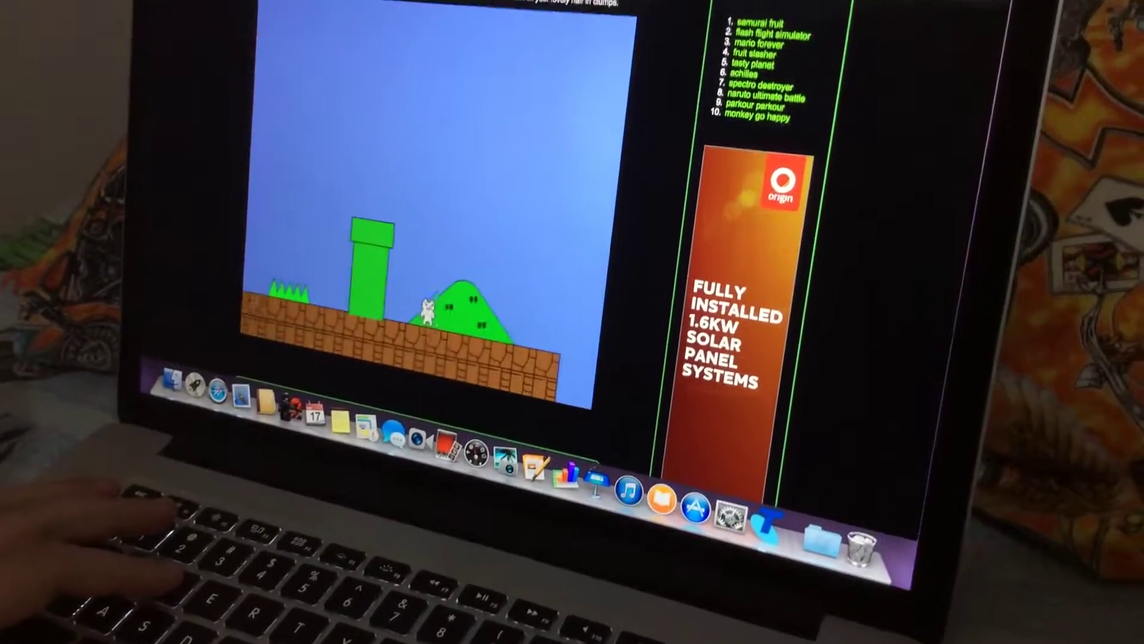
pyautogui.press('Right')
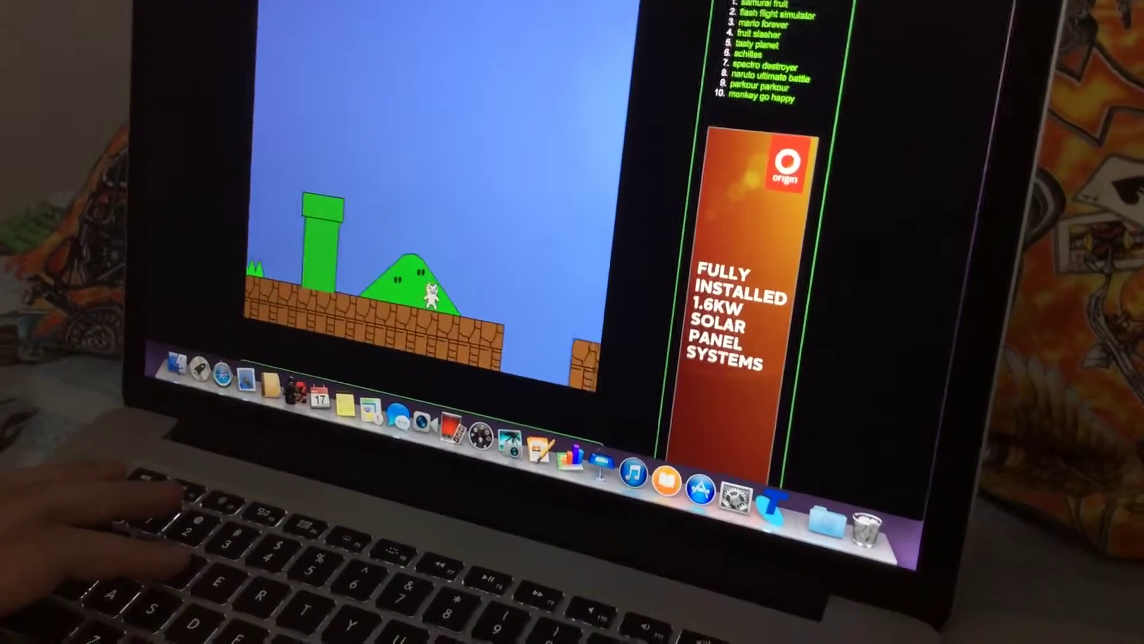
pyautogui.press('Up')
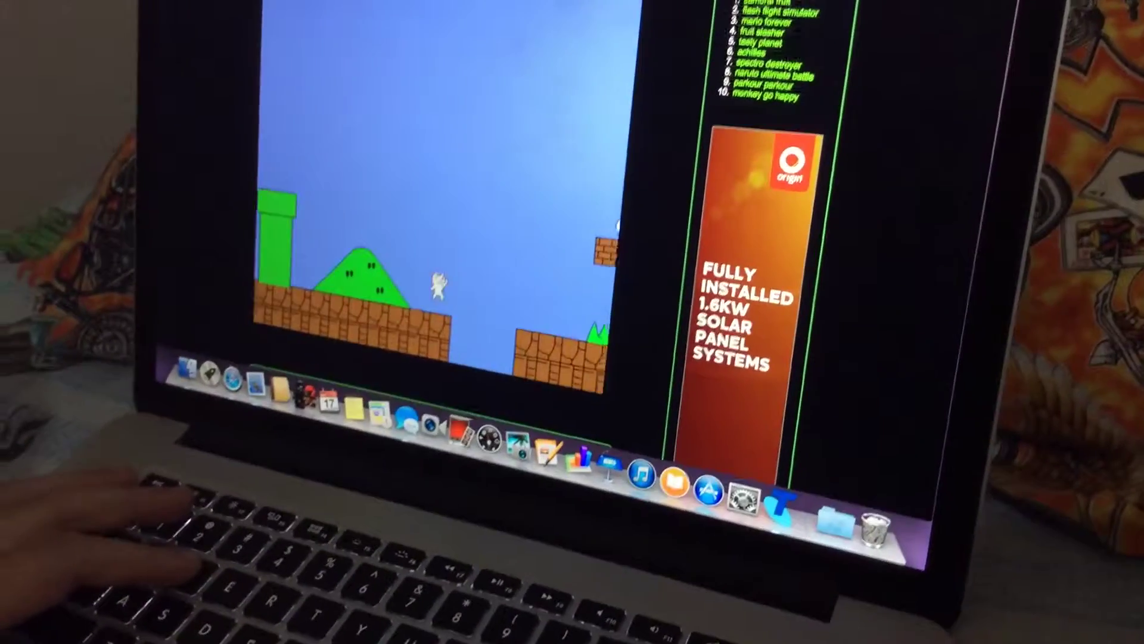
# Step: Land the cat on the floating brick block and move toward the question block
pyautogui.press('Right')
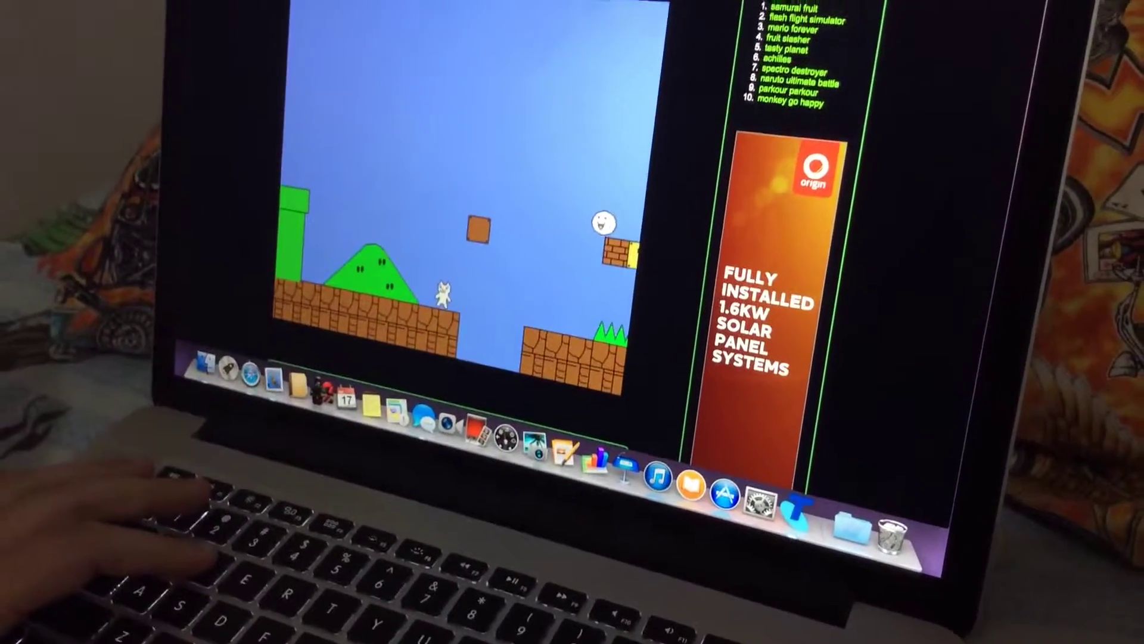
pyautogui.press('Up')
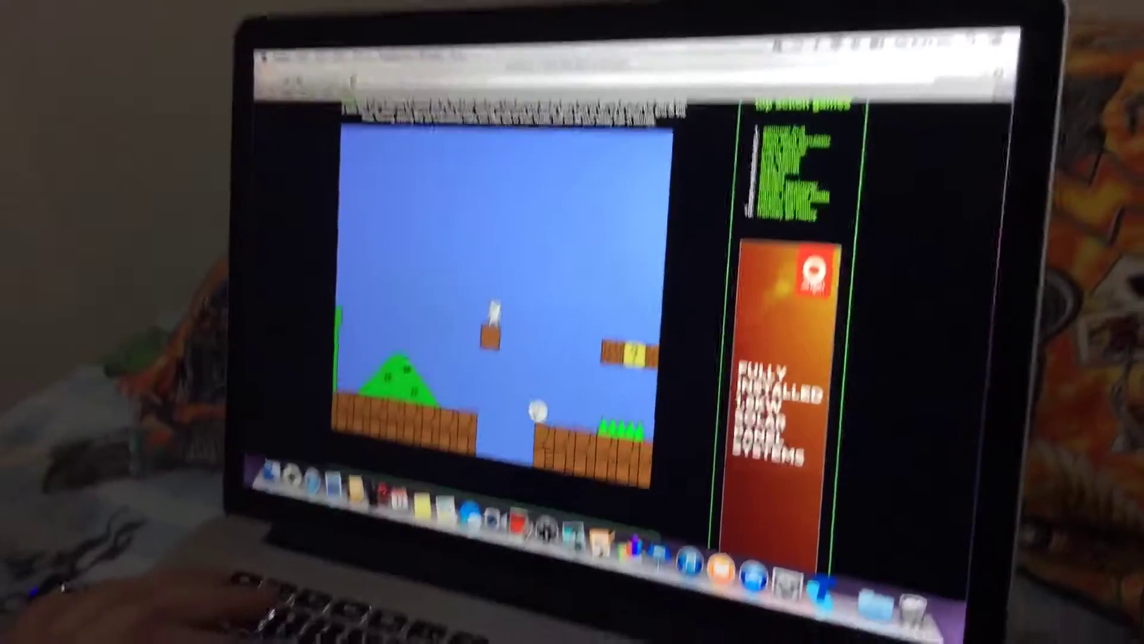
pyautogui.press('Up')
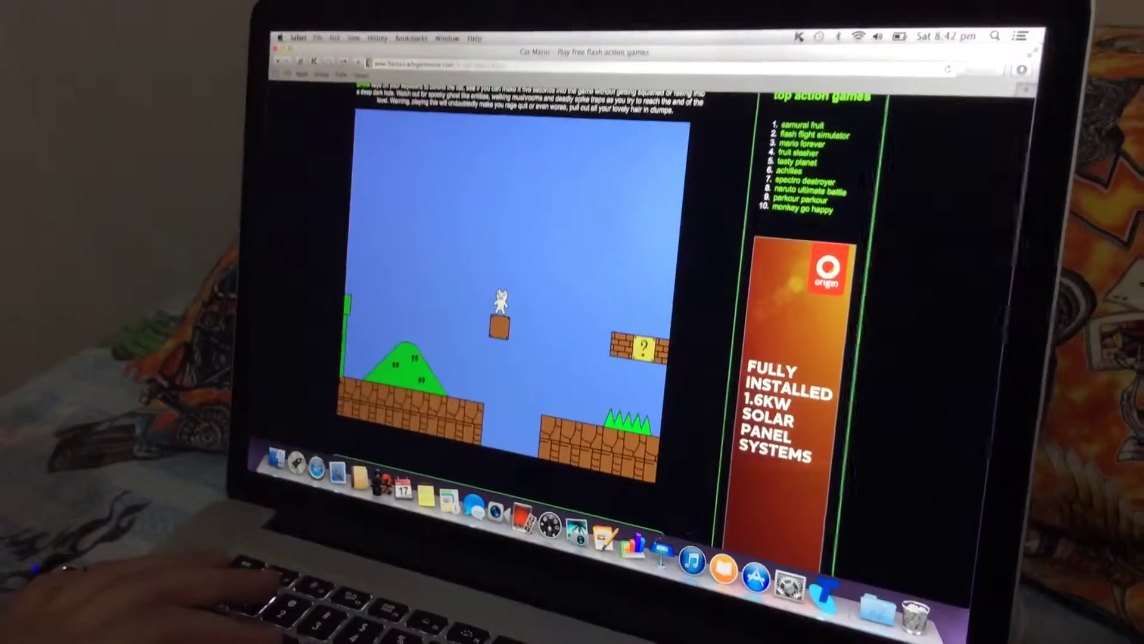
pyautogui.press('Right')
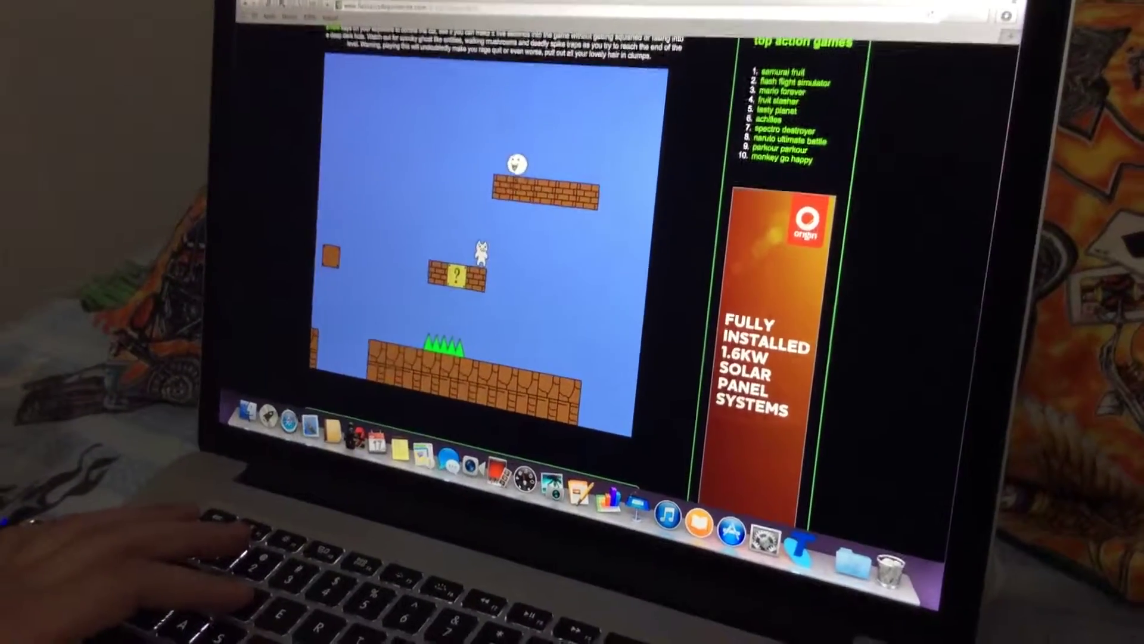
pyautogui.press('Up')
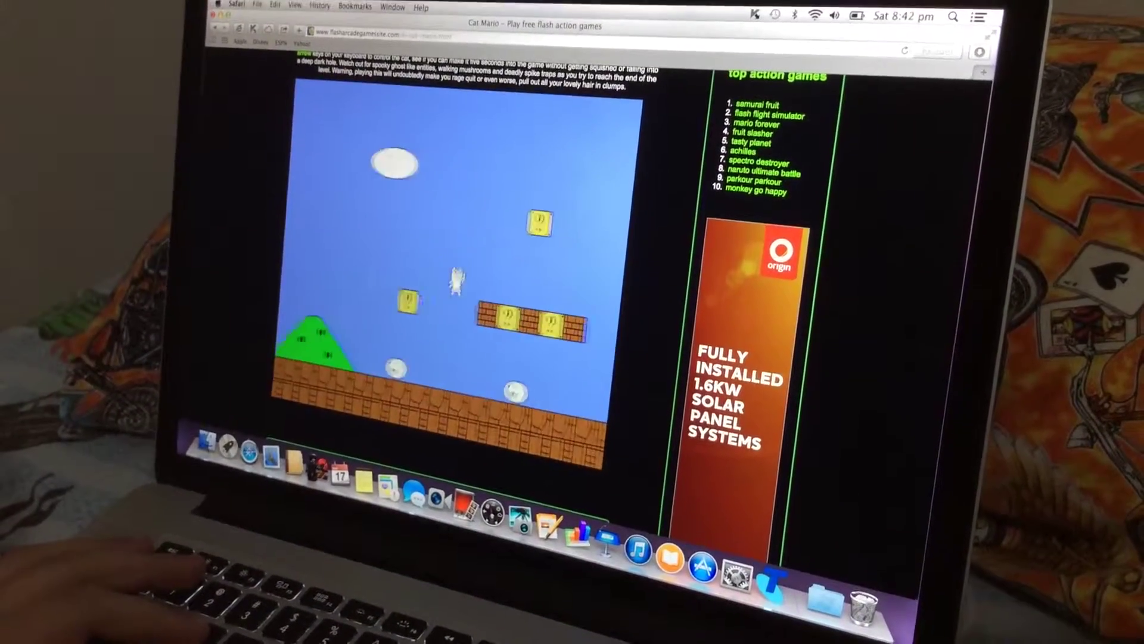
# Step: Hop the cat over the second green pipe, walk to the gap, and jump above the floating block
pyautogui.press('Right')
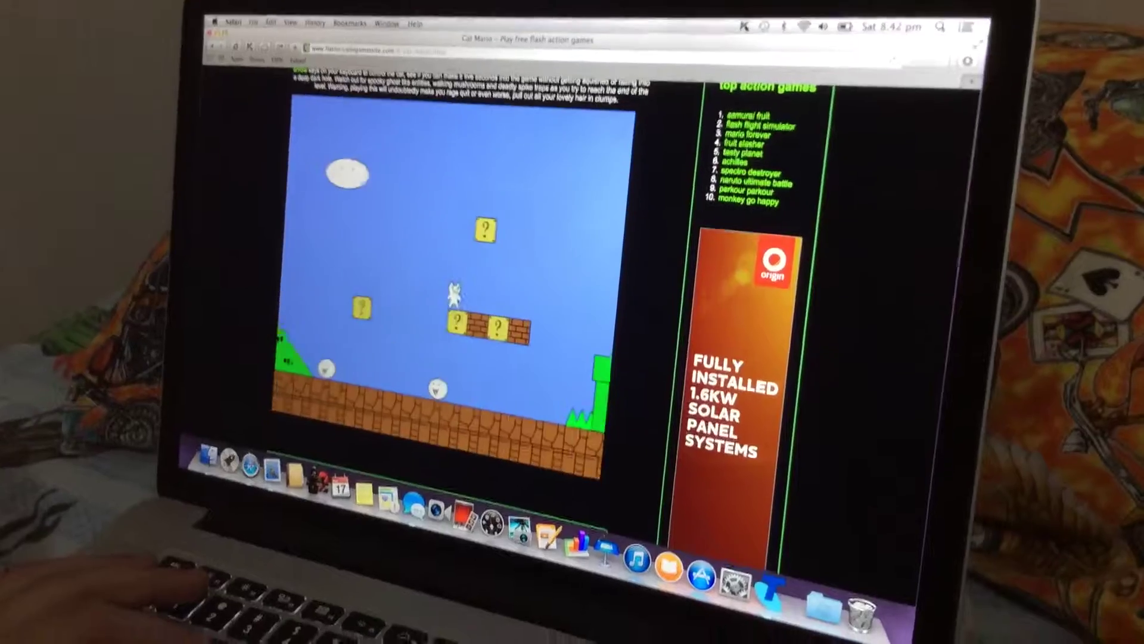
pyautogui.press('Right')
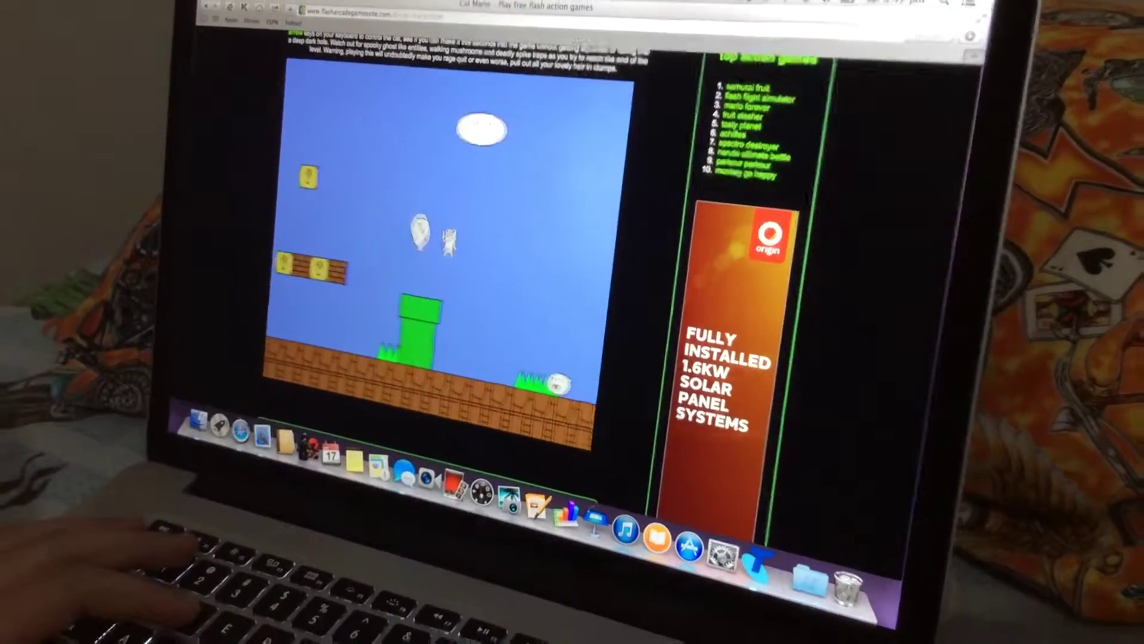
pyautogui.press('Right')
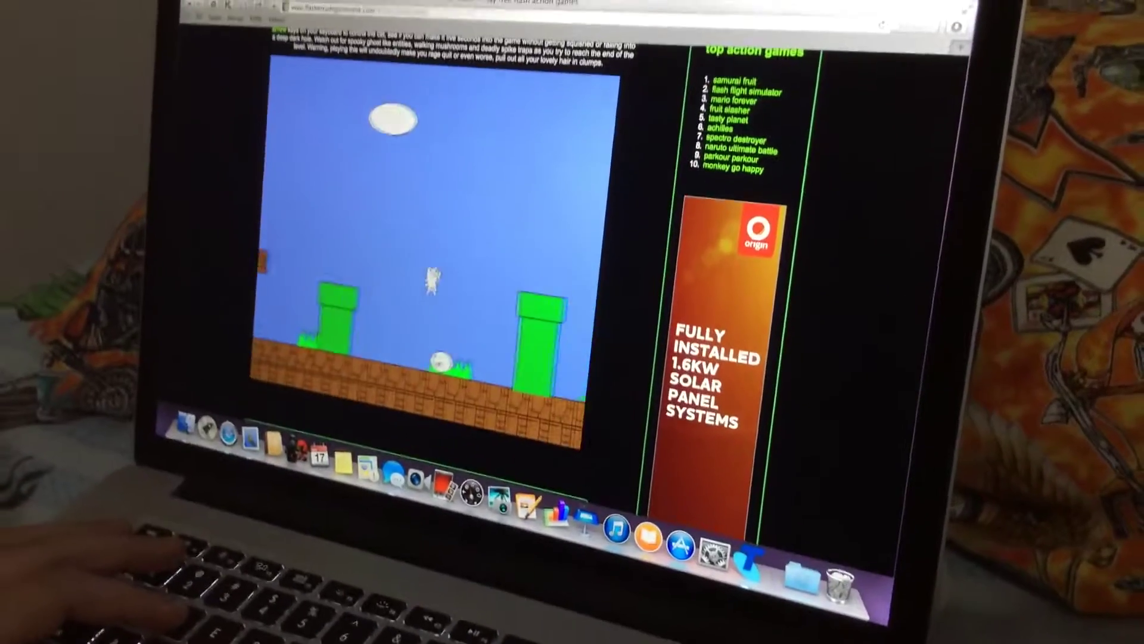
pyautogui.press('Up')
pyautogui.press('Right')
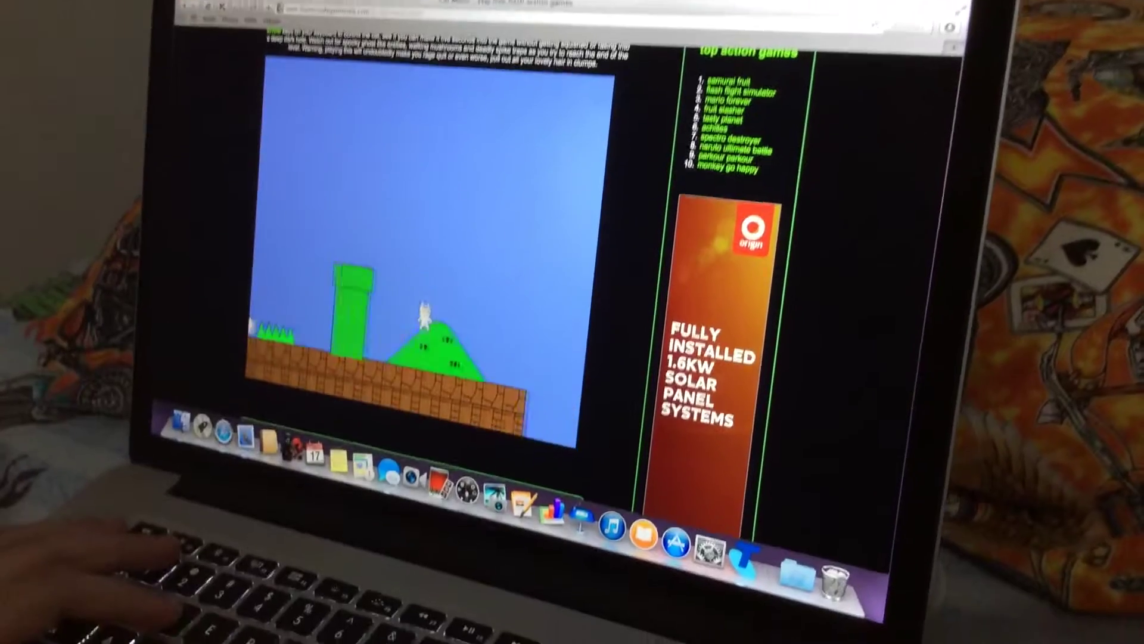
pyautogui.press('Up')
pyautogui.press('Right')
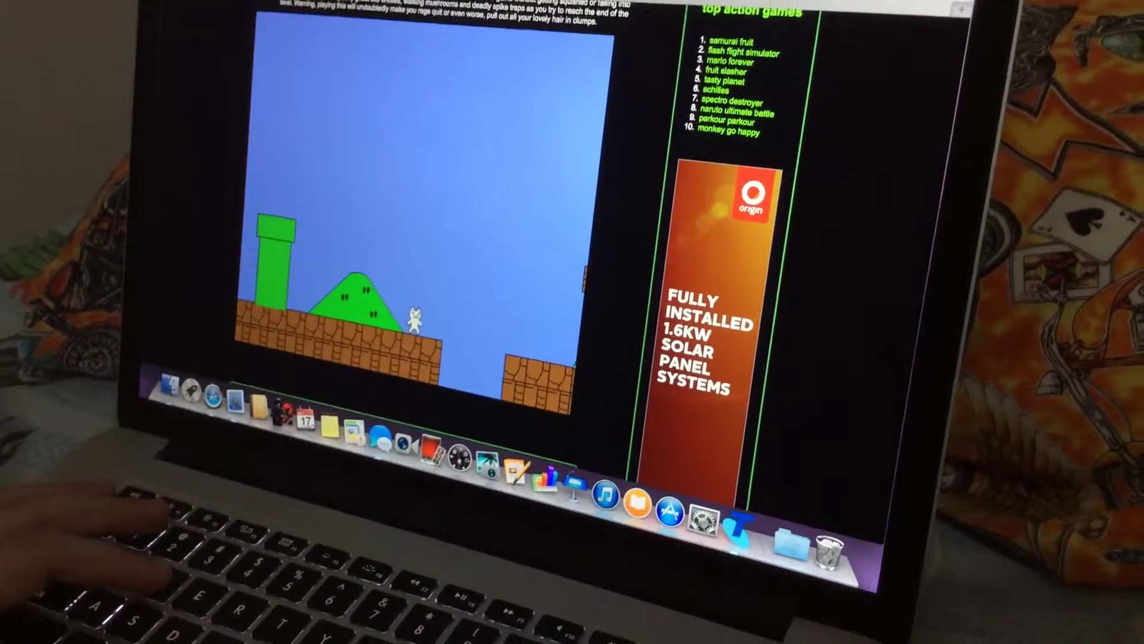
pyautogui.press('Right')
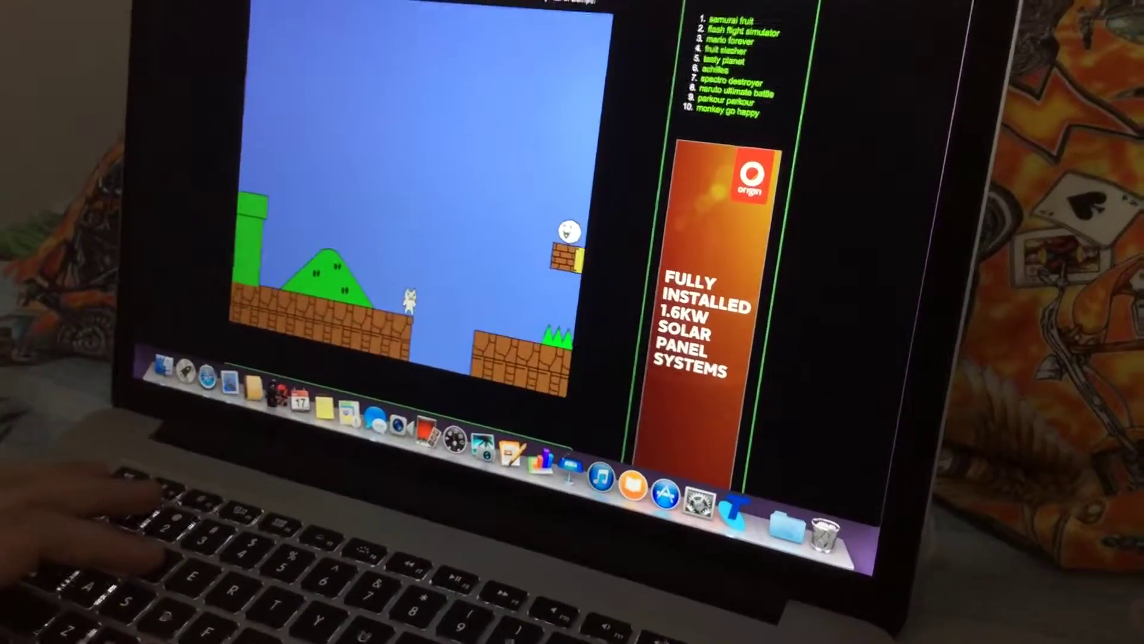
pyautogui.press('Up')
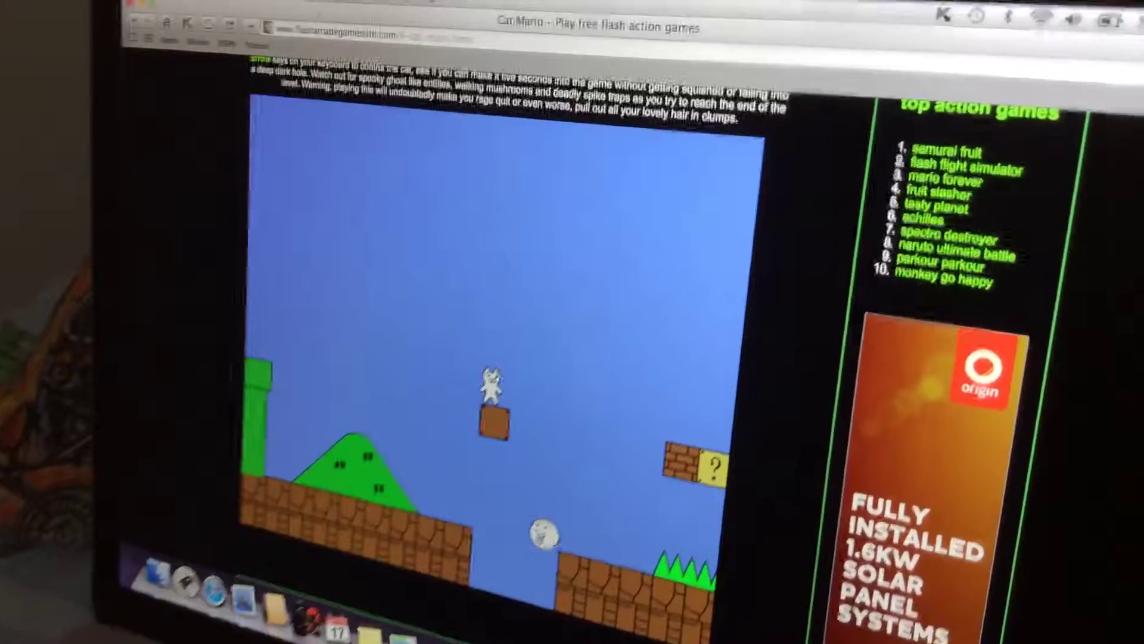
# Step: Advance the cat over the platforms, past the mid-level checkpoint flag, into the next area
pyautogui.press('Up')
pyautogui.press('Right')
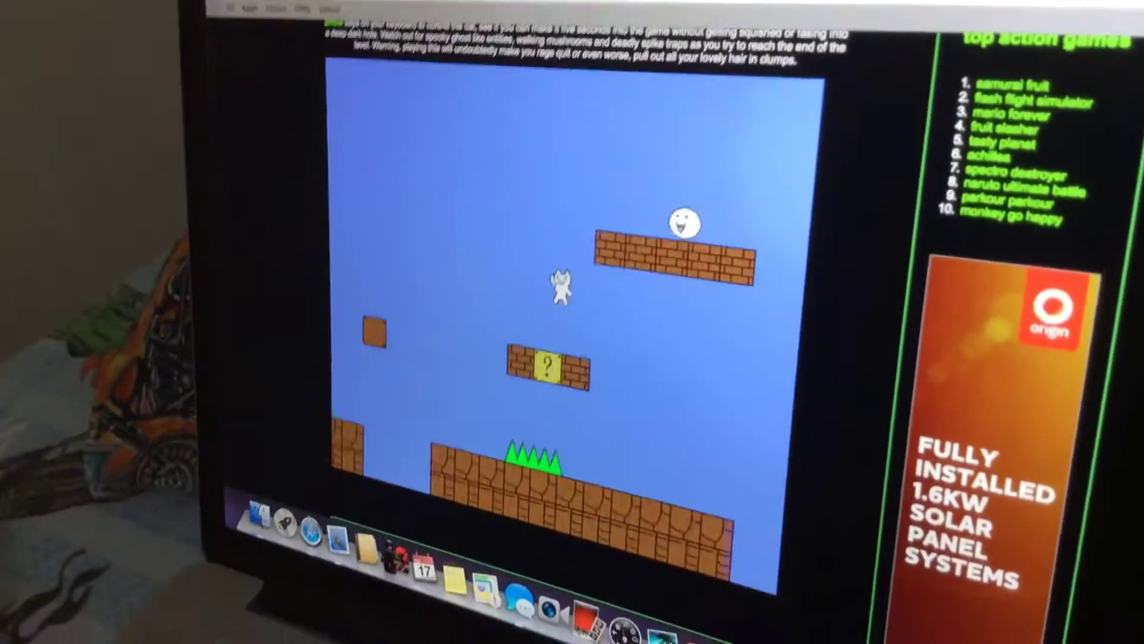
pyautogui.press('Right')
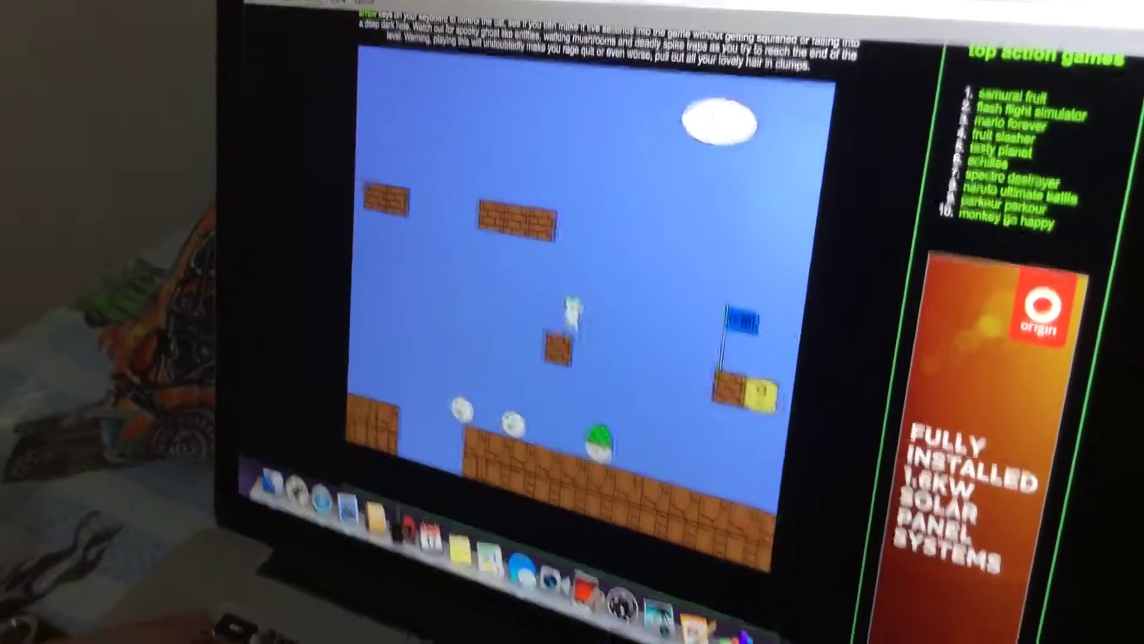
pyautogui.press('Right')
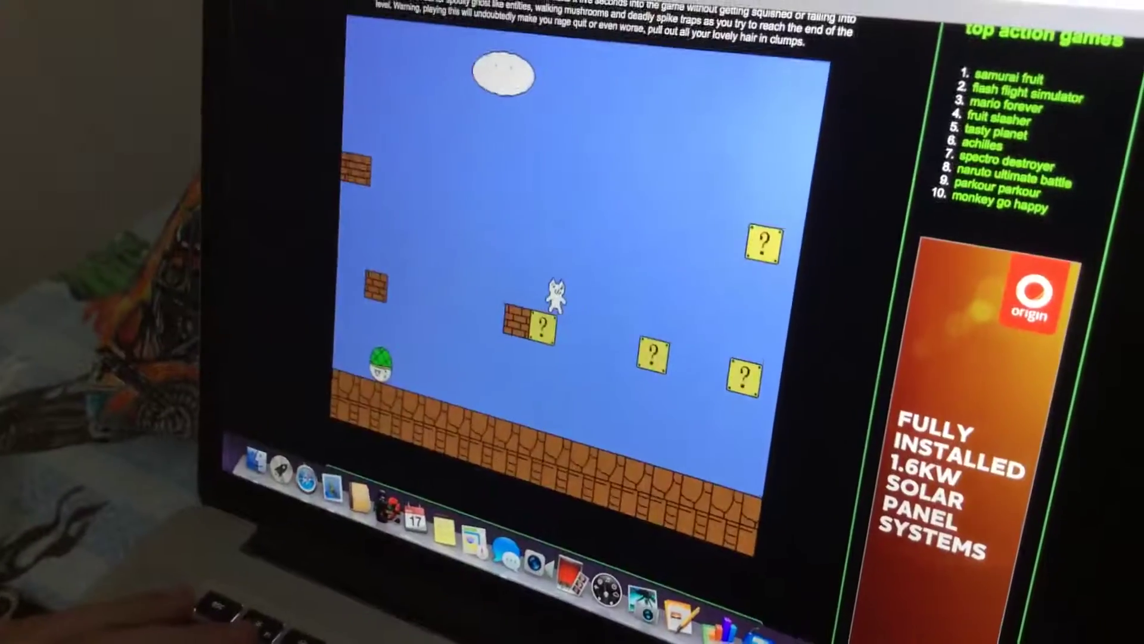
pyautogui.press('Right')
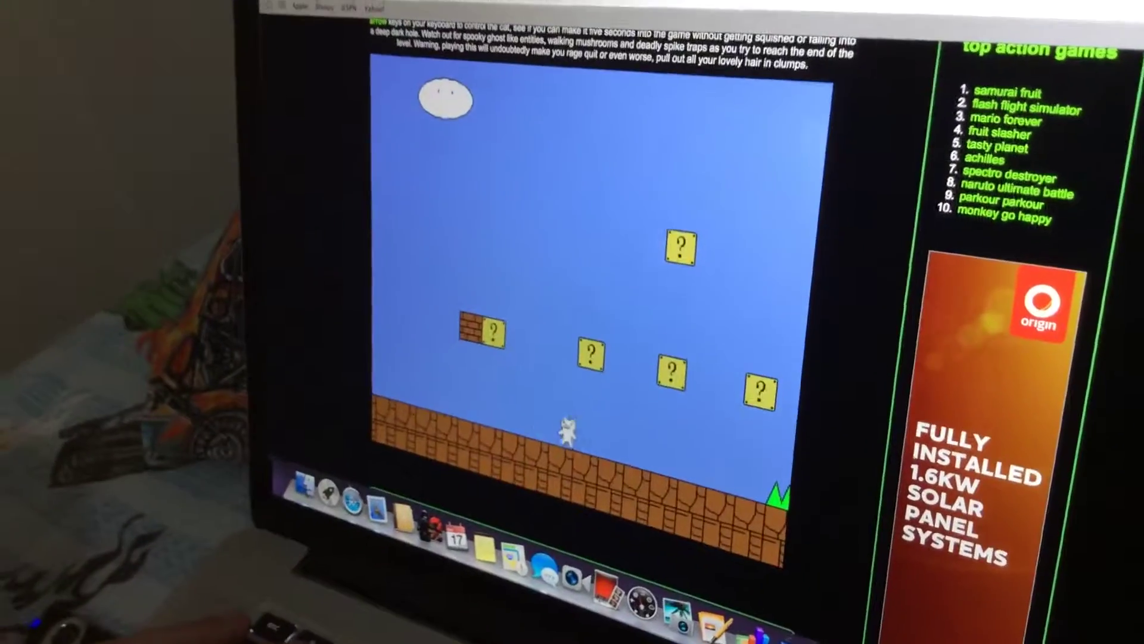
# Step: Bump the question blocks from below and jump up to collect the star
pyautogui.press('Up')
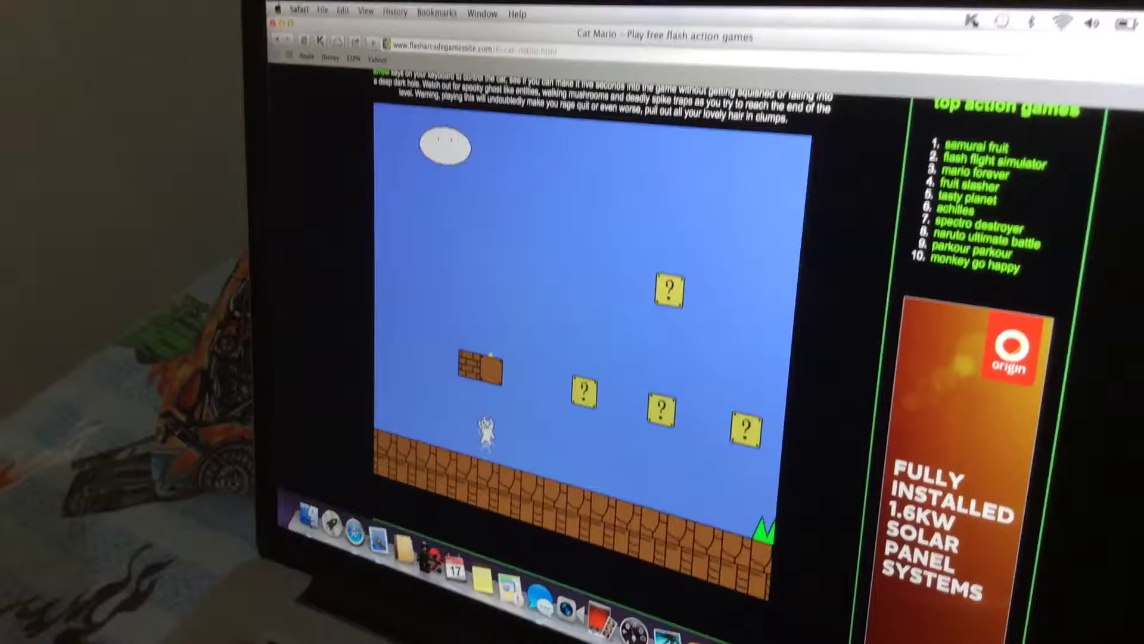
pyautogui.press('Up')
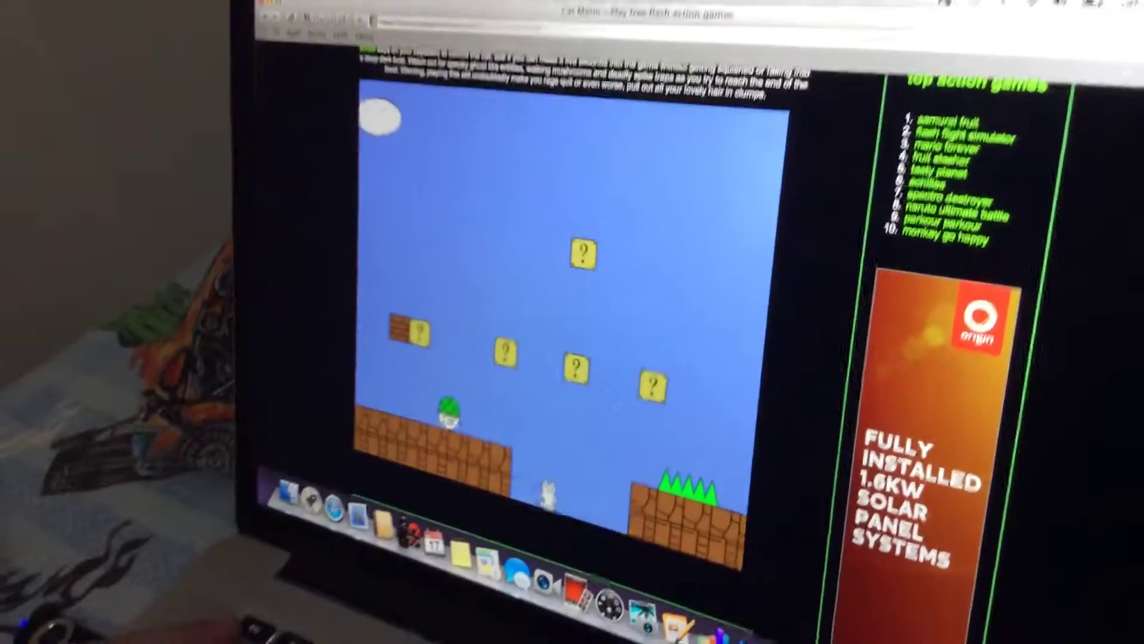
pyautogui.press('Left')
pyautogui.press('Up')
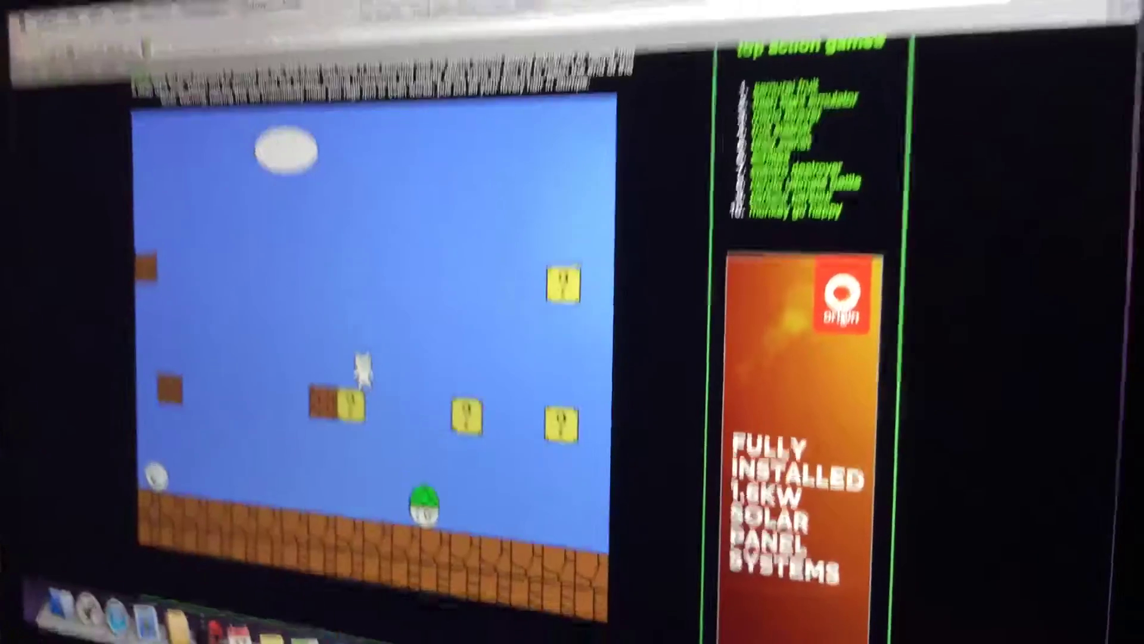
# Step: Drop beside the green mushroom, bump the overhead question blocks, and cross over them
pyautogui.press('Right')
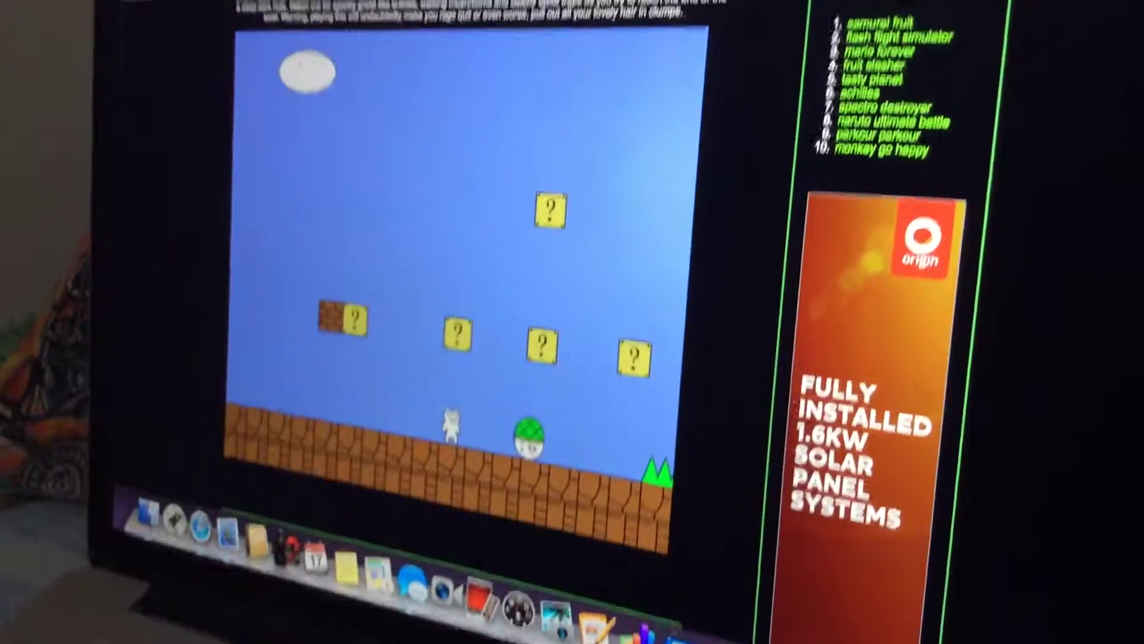
pyautogui.press('Up')
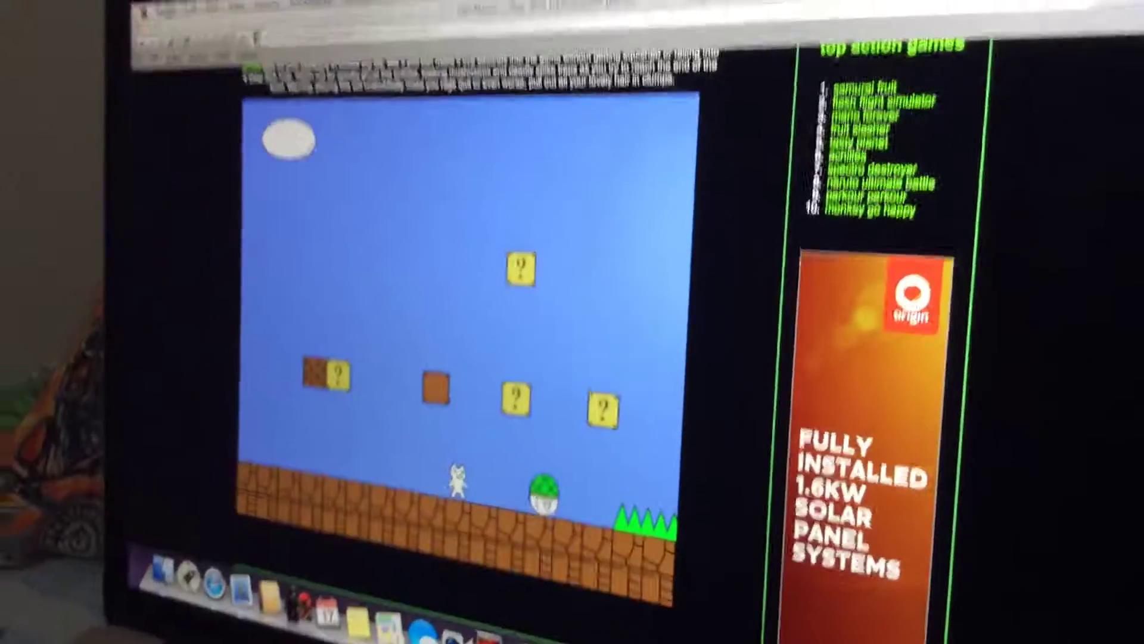
pyautogui.press('Up')
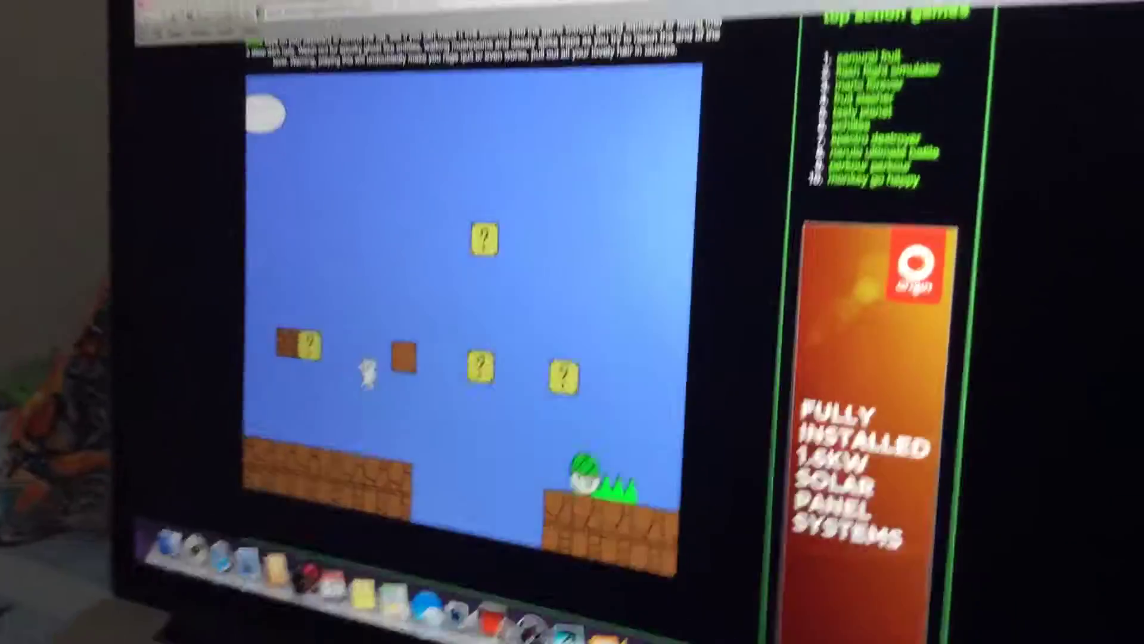
pyautogui.press('Up')
pyautogui.press('Right')
pyautogui.press('Up')
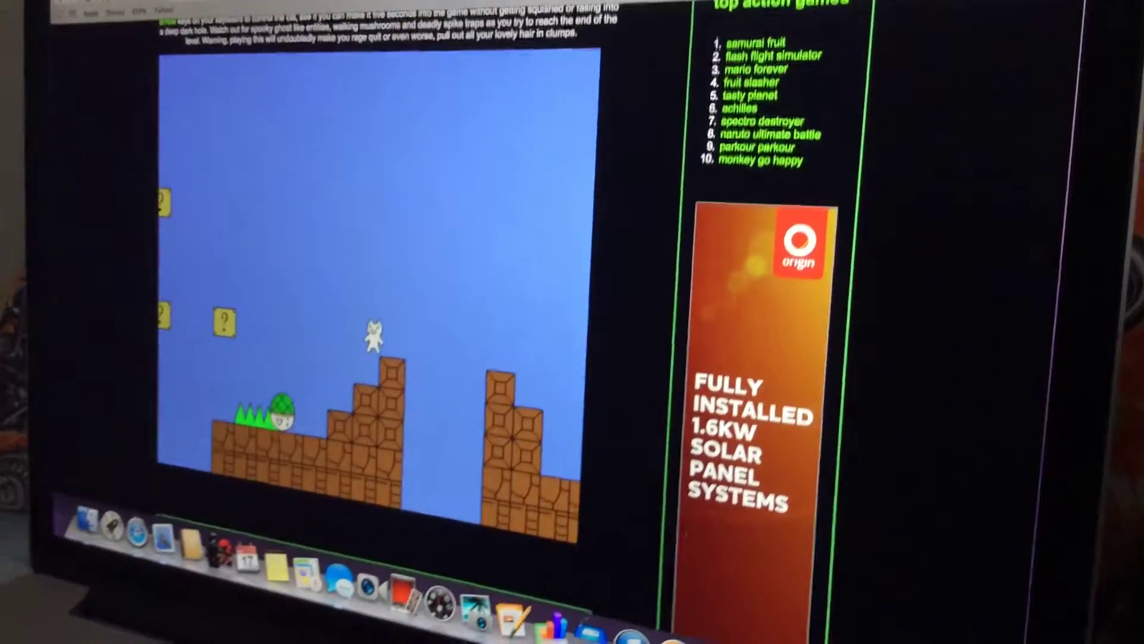
# Step: Run past the green enemy, leap across the block towers, and reveal a hidden block
pyautogui.press('Up')
pyautogui.press('Right')
pyautogui.press('Up')
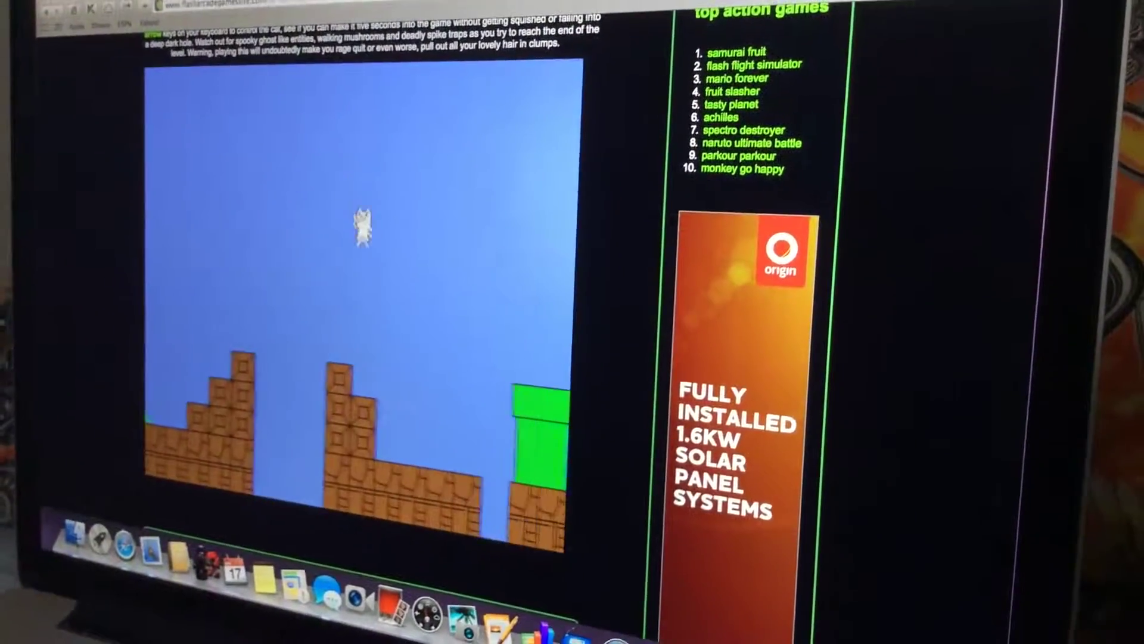
pyautogui.press('Up')
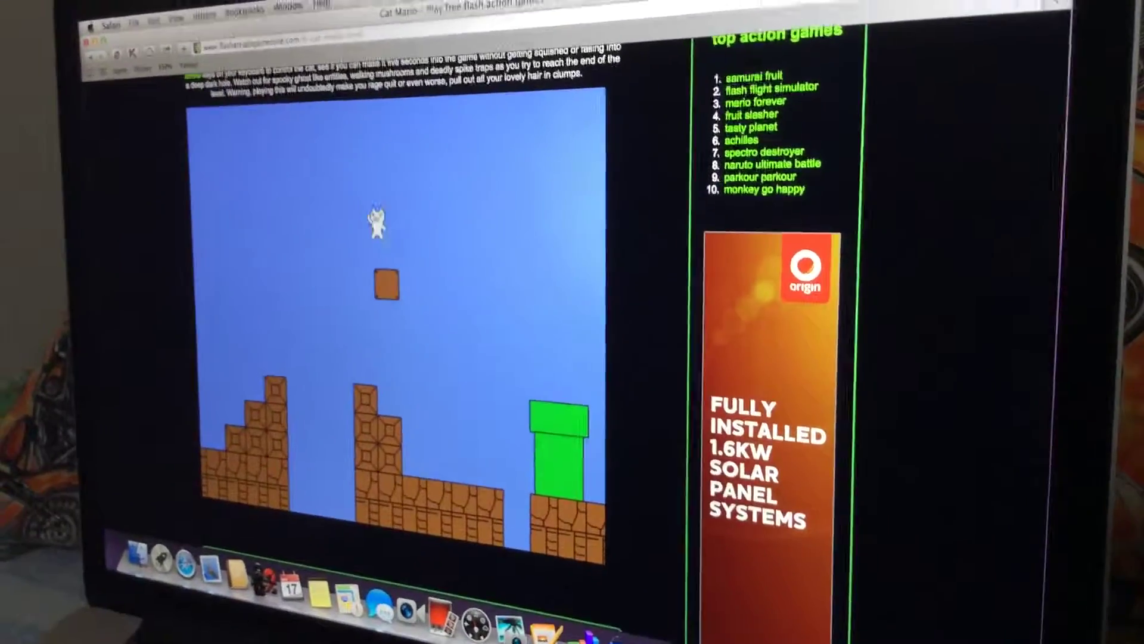
# Step: Cross the green pipe and the brick-and-question-block platform, then climb the brick staircase
pyautogui.press('Right')
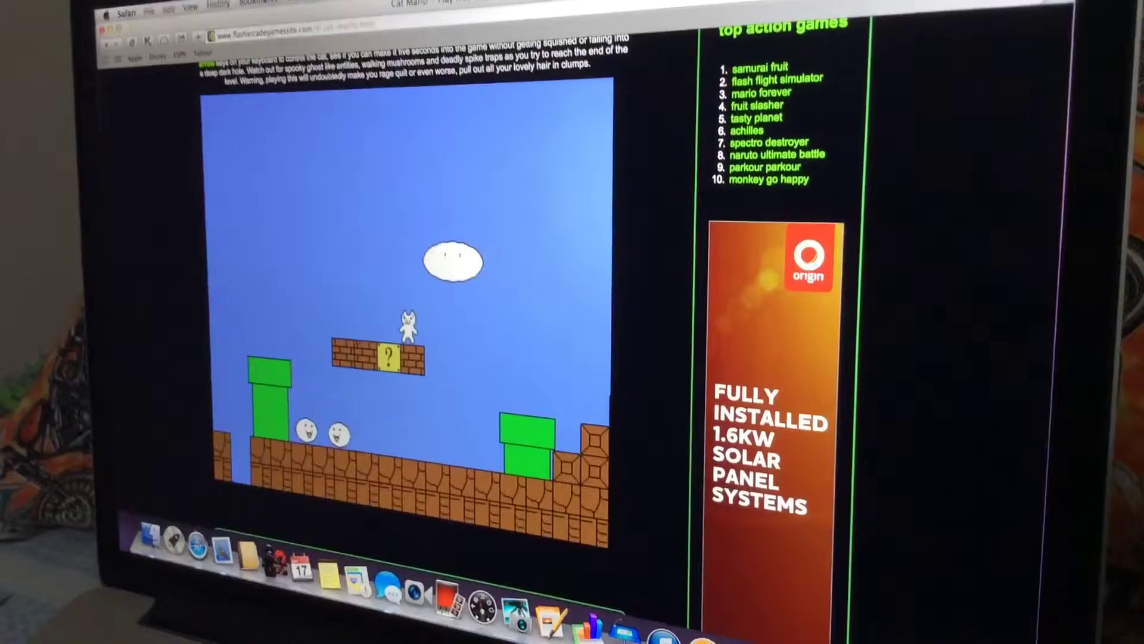
pyautogui.press('Up')
pyautogui.press('Right')
pyautogui.press('Right')
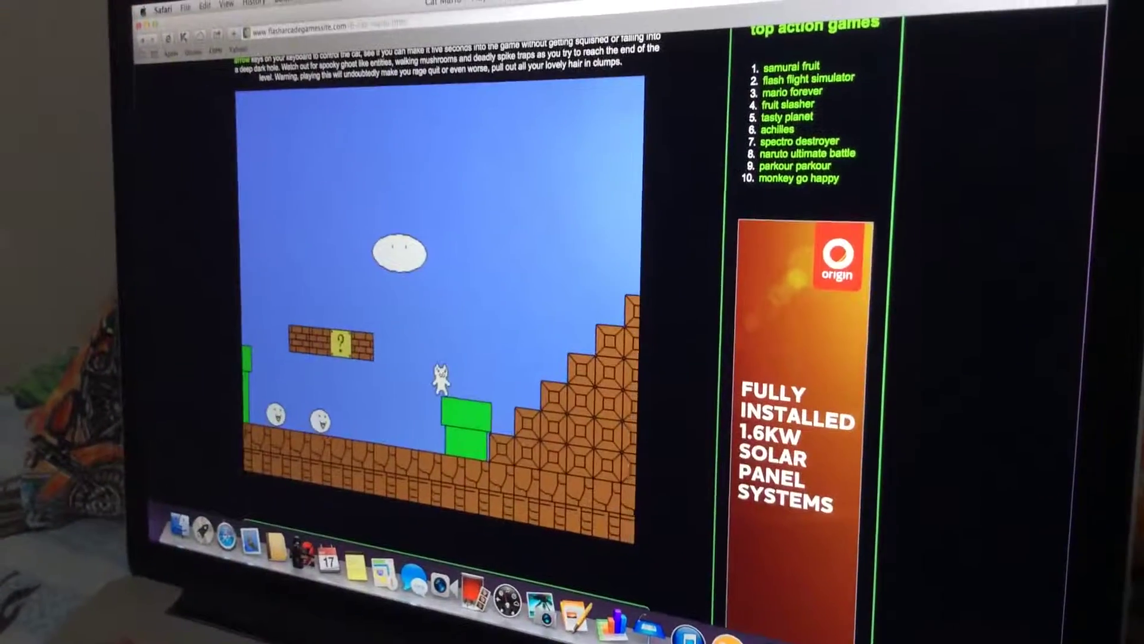
pyautogui.press('Up')
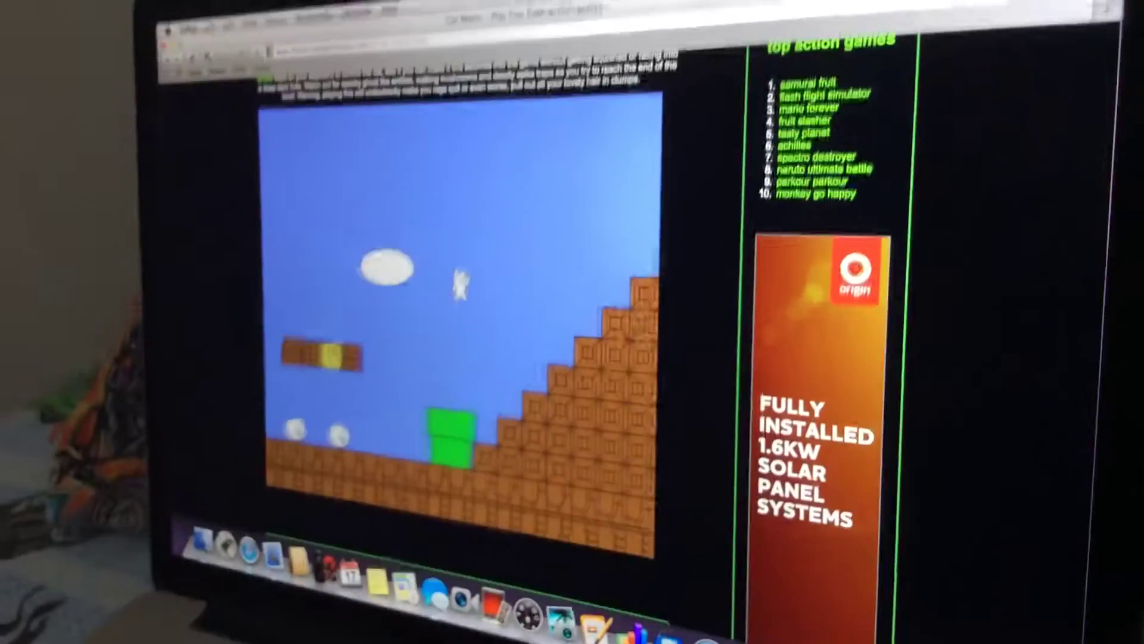
pyautogui.press('Right')
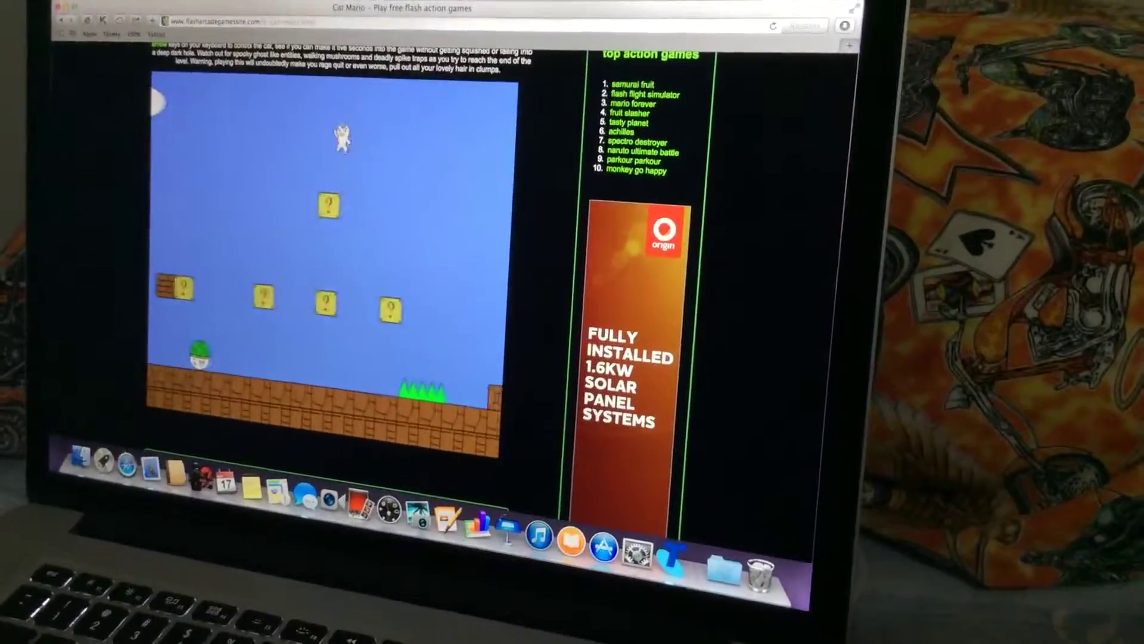
# Step: Jump the cat over the spikes and land it on the brick steps
pyautogui.press('Right')
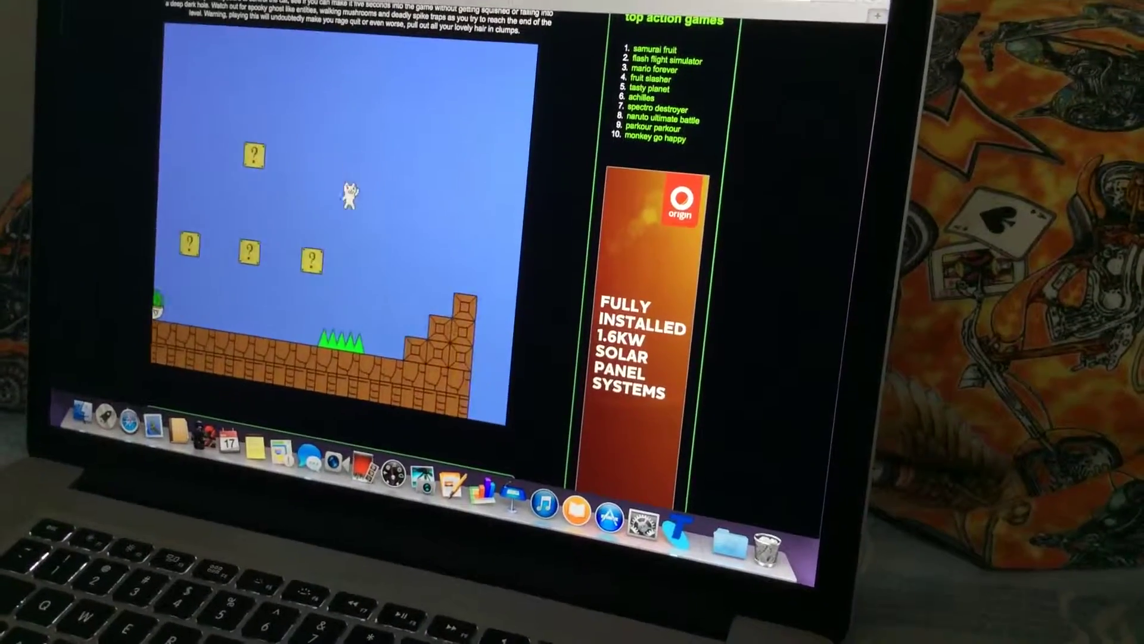
pyautogui.press('Right')
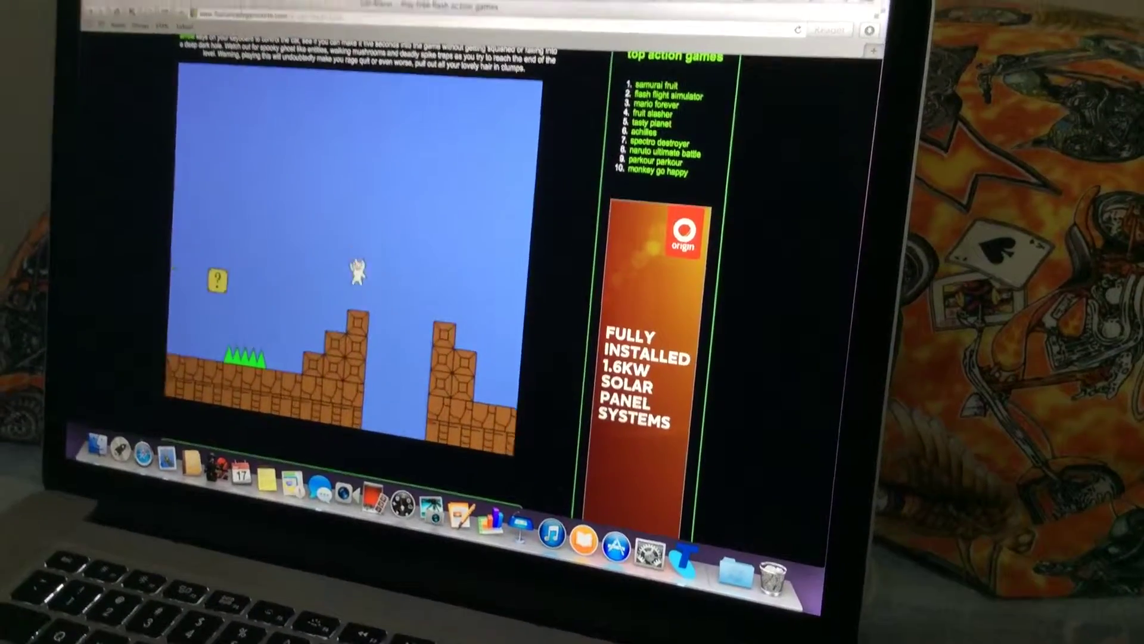
pyautogui.press('Right')
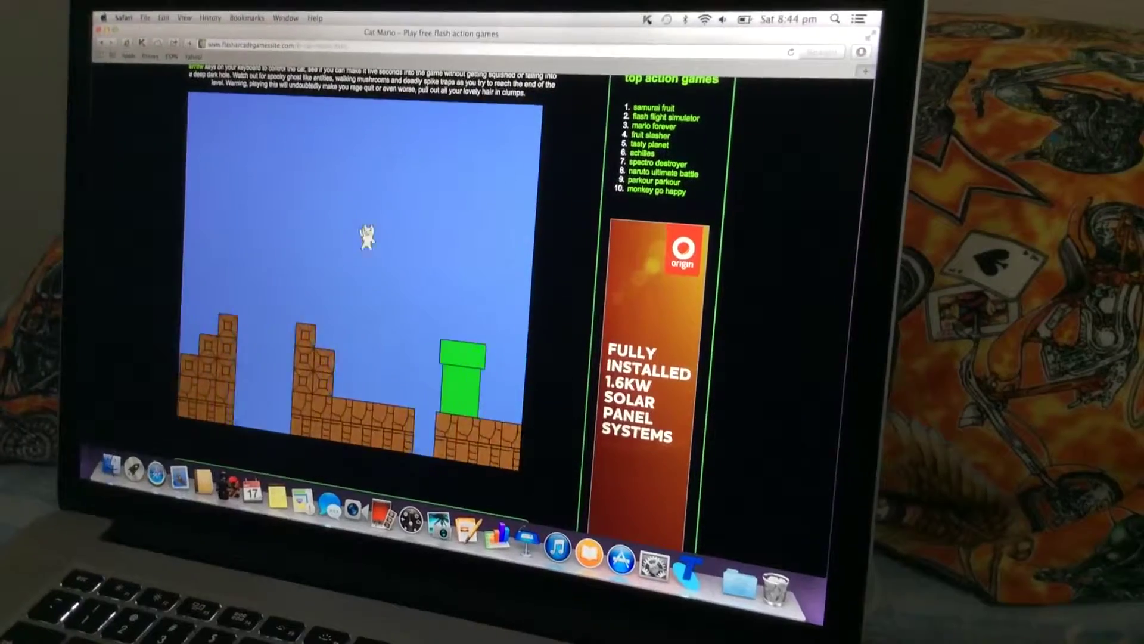
pyautogui.press('Left')
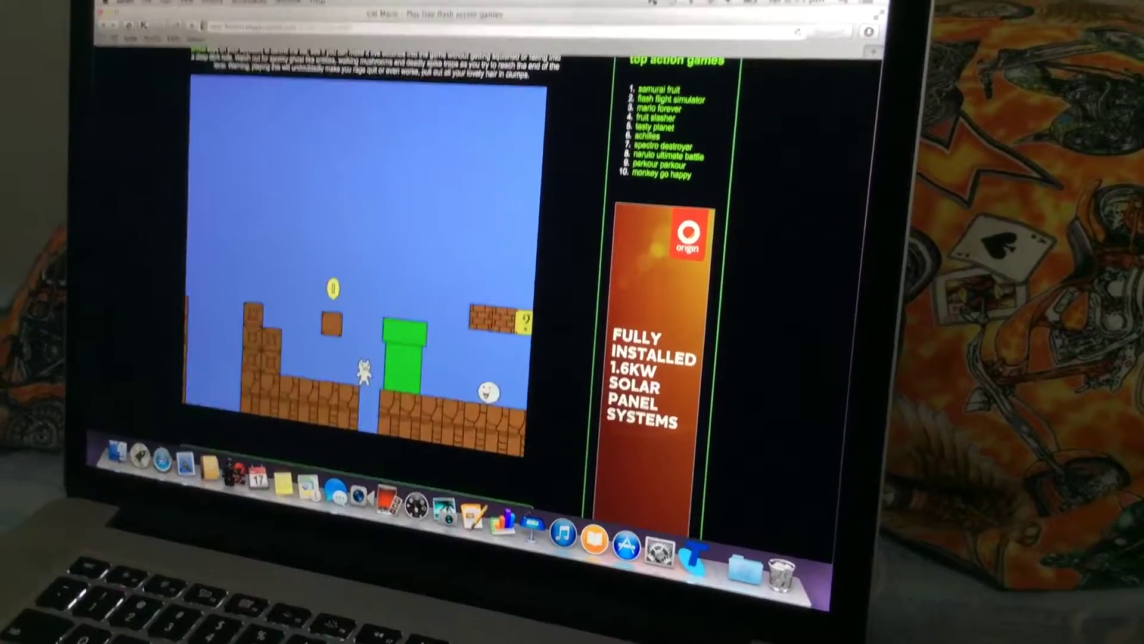
# Step: Hit the block above to release a coin, then settle the cat beside the pipe
pyautogui.press('Up')
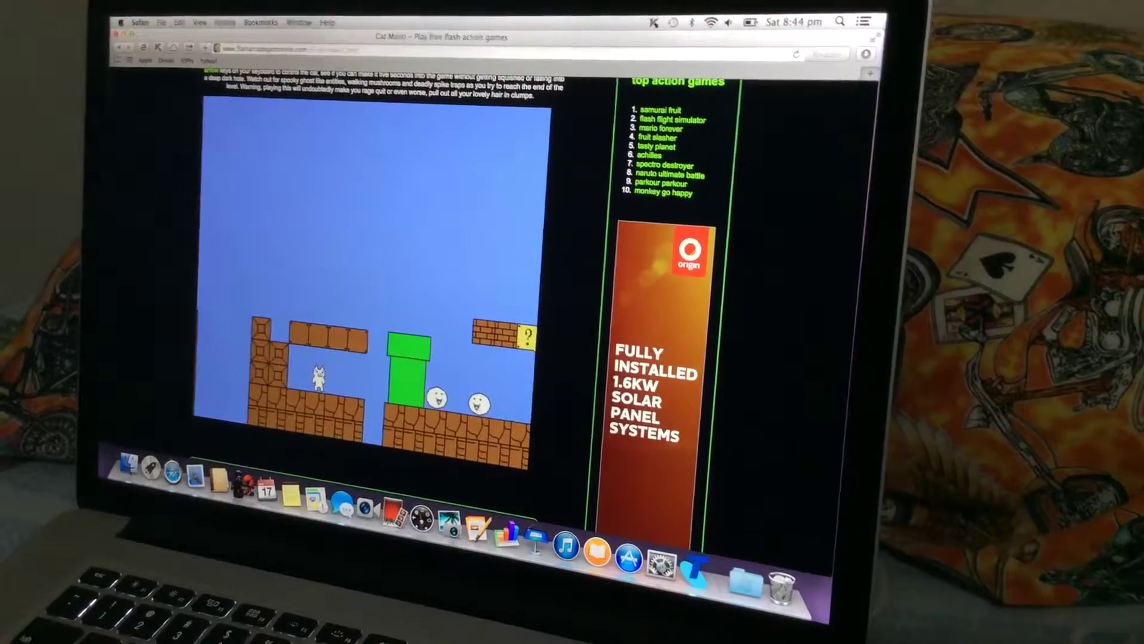
pyautogui.press('Up')
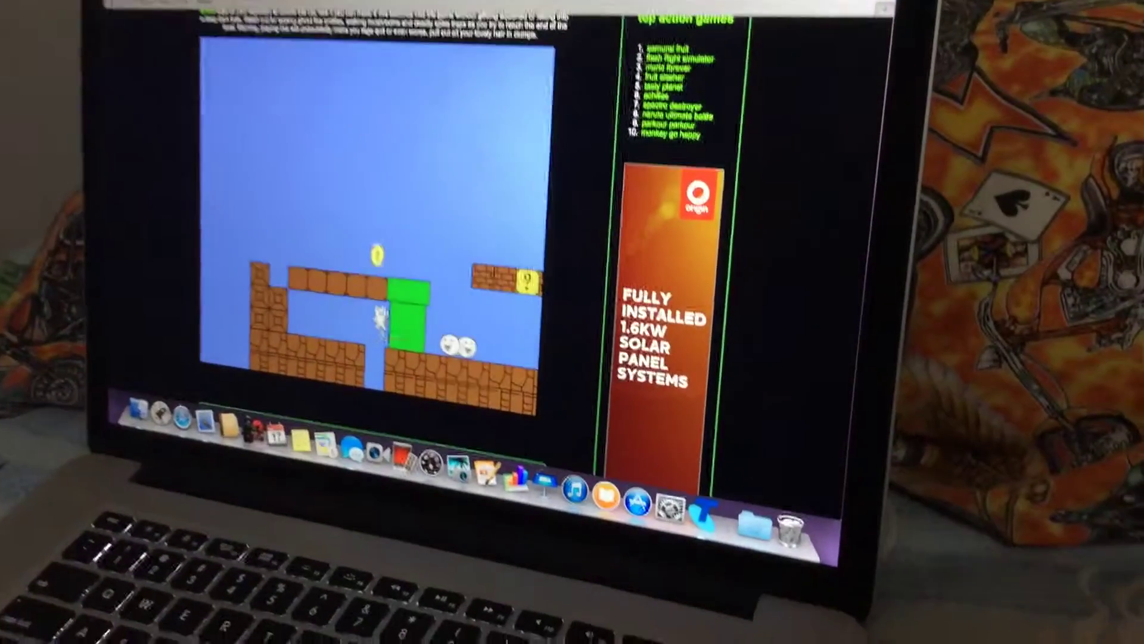
pyautogui.press('Left')
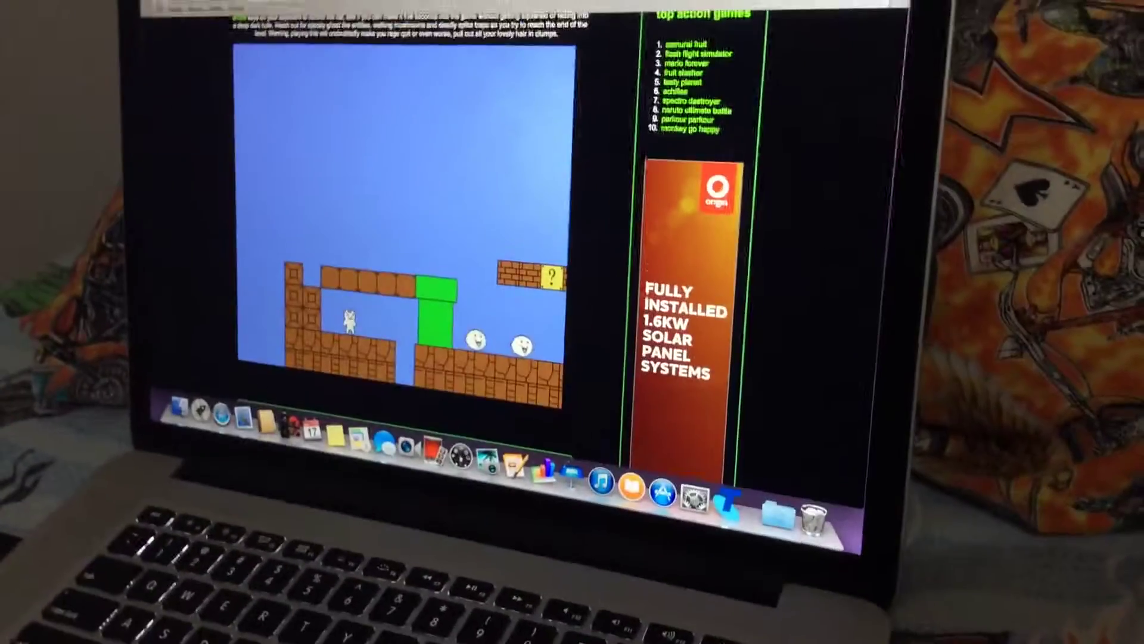
pyautogui.press('Right')
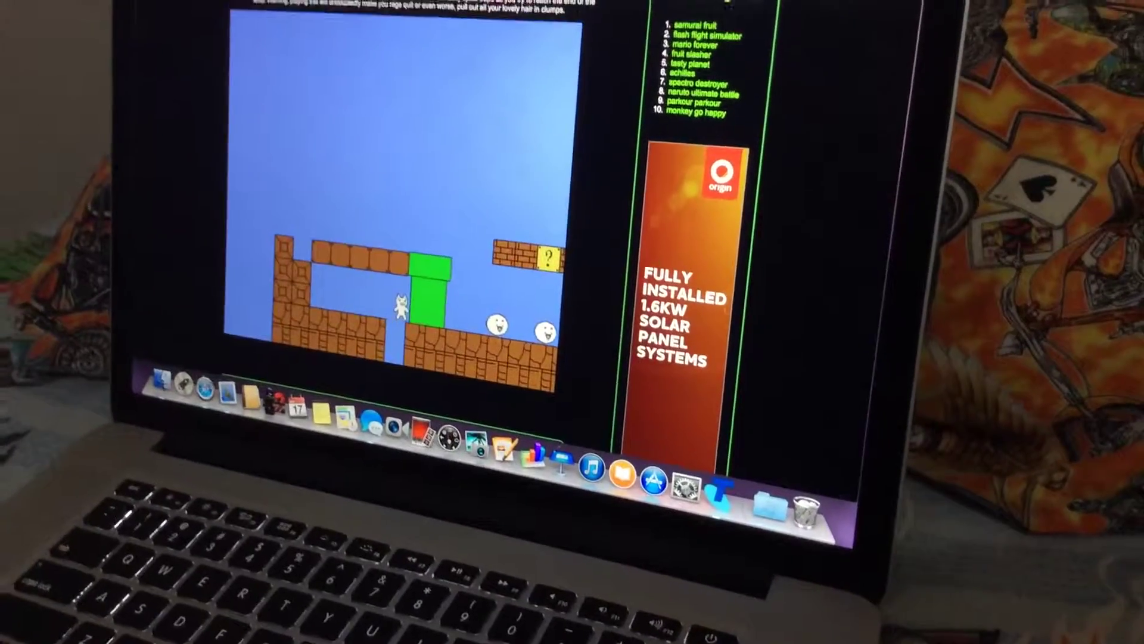